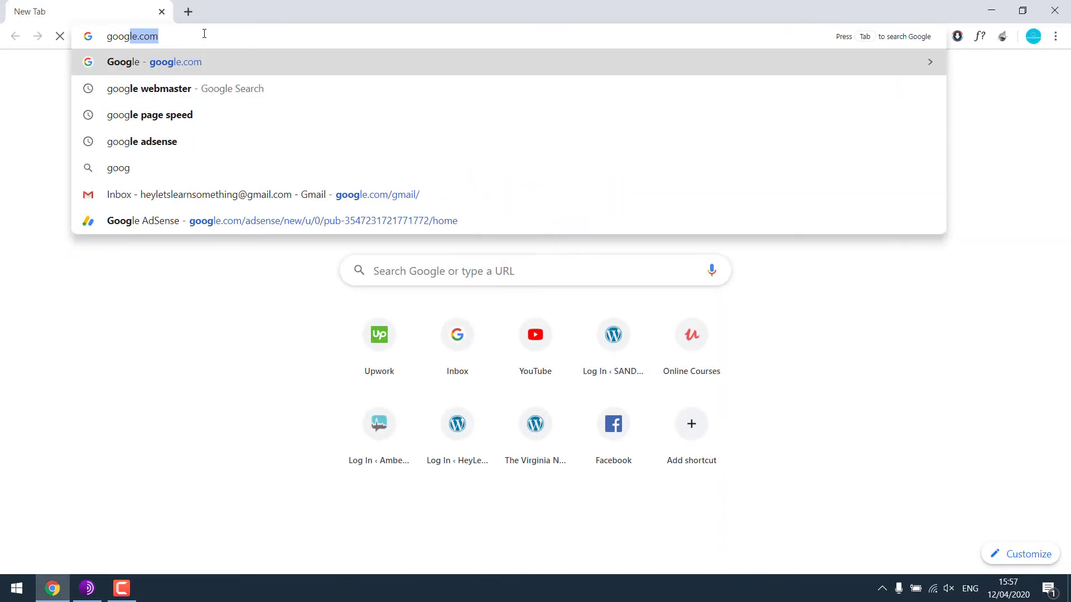
pyautogui.write('le')
# Load the Google Webmasters page from the address bar suggestion.
pyautogui.press('Return')
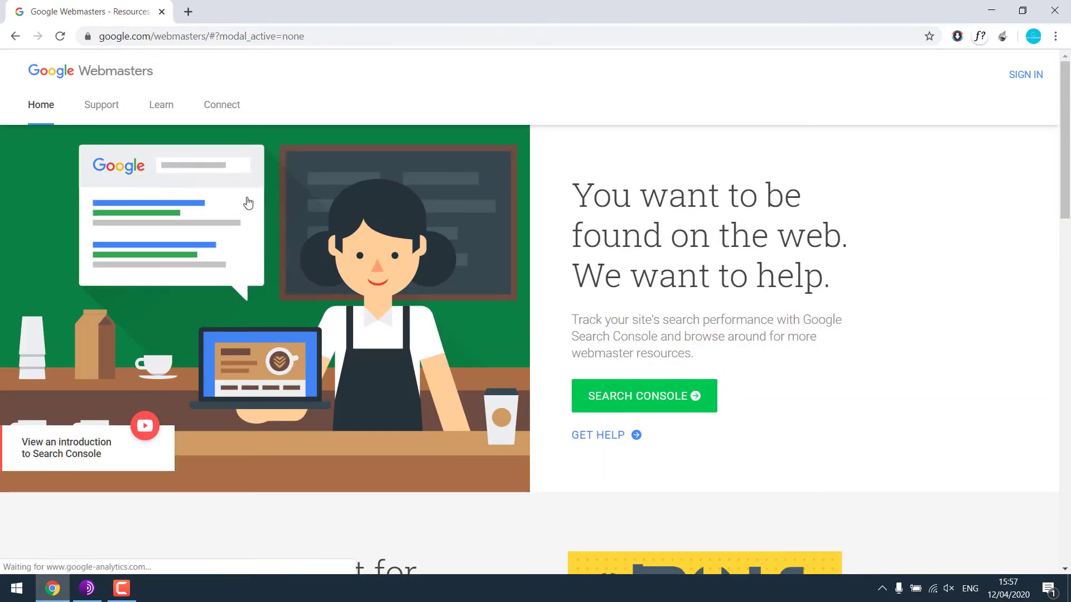
# Sign in to Search Console and return to the welcome page with property types.
pyautogui.click(1034, 76)
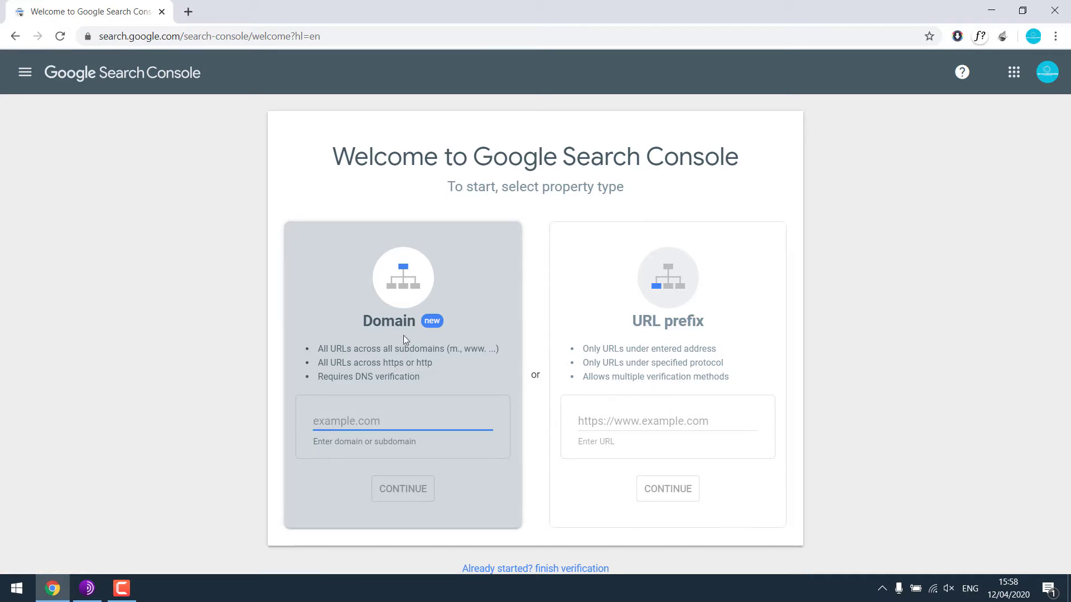
pyautogui.moveTo(359, 314); pyautogui.dragTo(358, 320)
pyautogui.click(361, 322)
pyautogui.click(187, 11)
pyautogui.write('hey')
pyautogui.press('Escape')
pyautogui.click(159, 2)
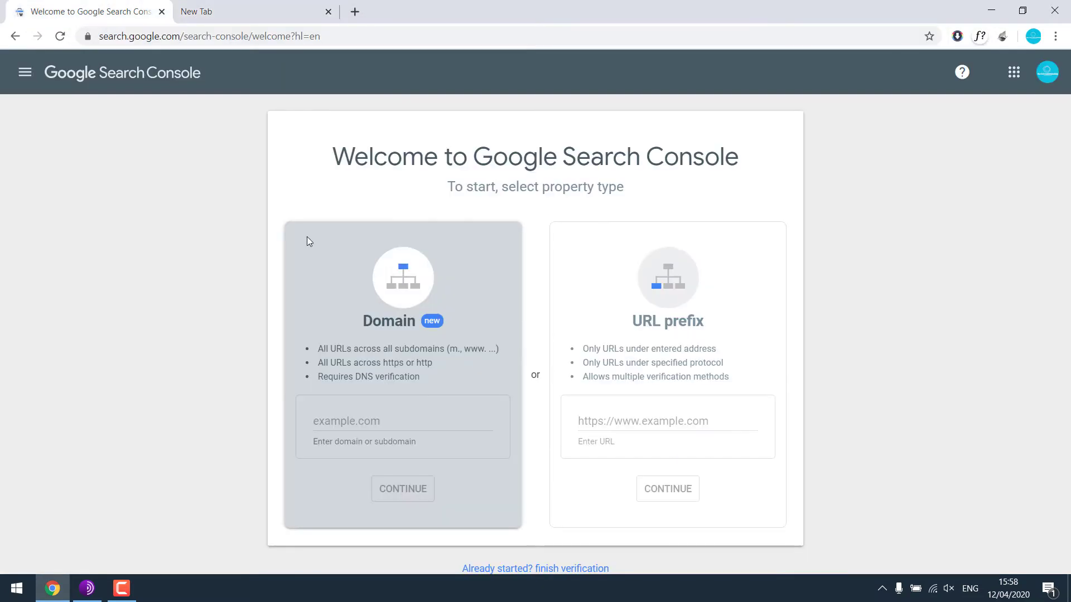
pyautogui.click(343, 423)
pyautogui.write('http://heyletslearnsomething.com/')
pyautogui.press('BackSpace')
pyautogui.moveTo(341, 420); pyautogui.dragTo(291, 420)
pyautogui.press('BackSpace')
pyautogui.click(410, 493)
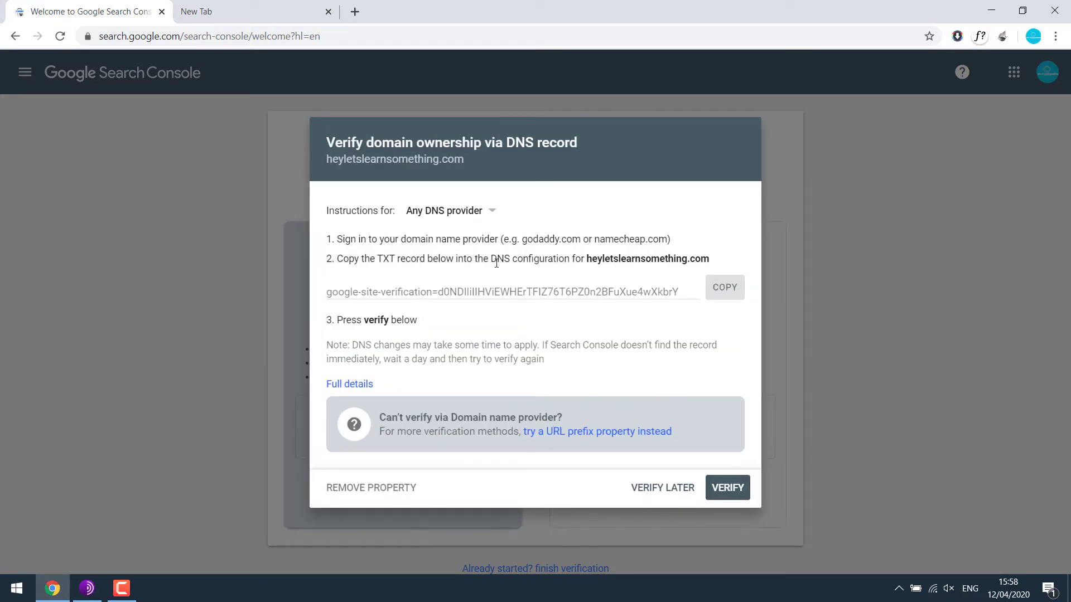
# Copy the DNS TXT verification record to the clipboard.
pyautogui.click(718, 296)
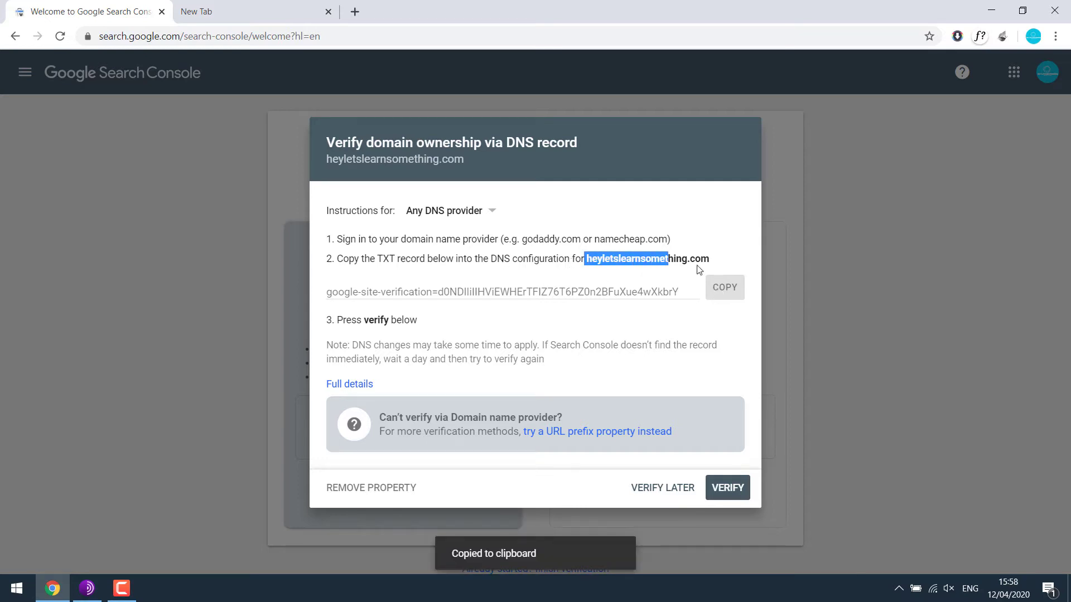
pyautogui.moveTo(584, 259); pyautogui.dragTo(710, 261)
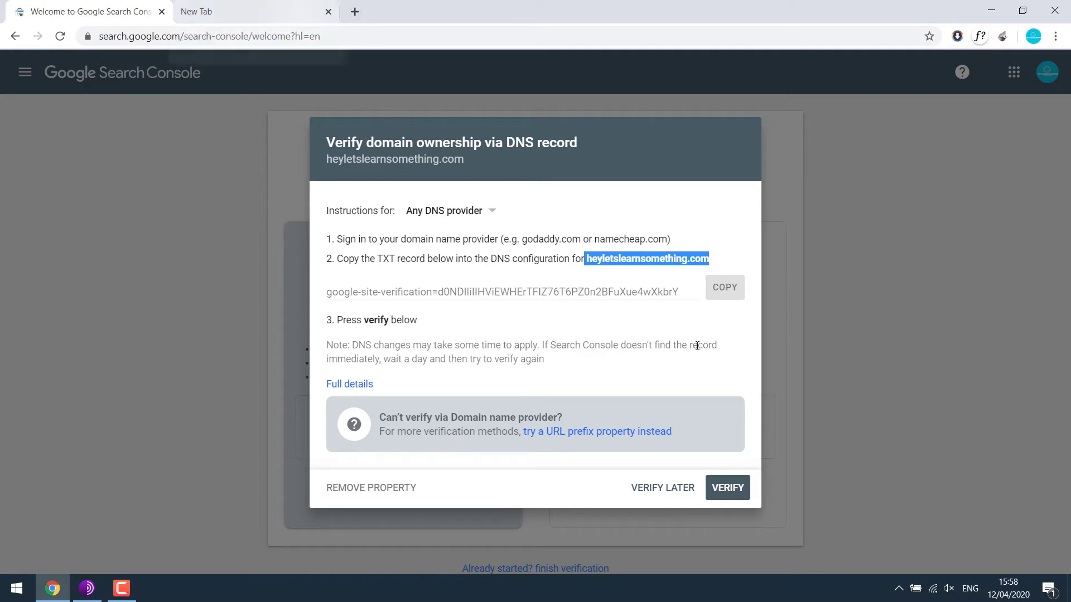
# Load heyletslearnsomething.com in the empty new tab.
pyautogui.click(238, 8)
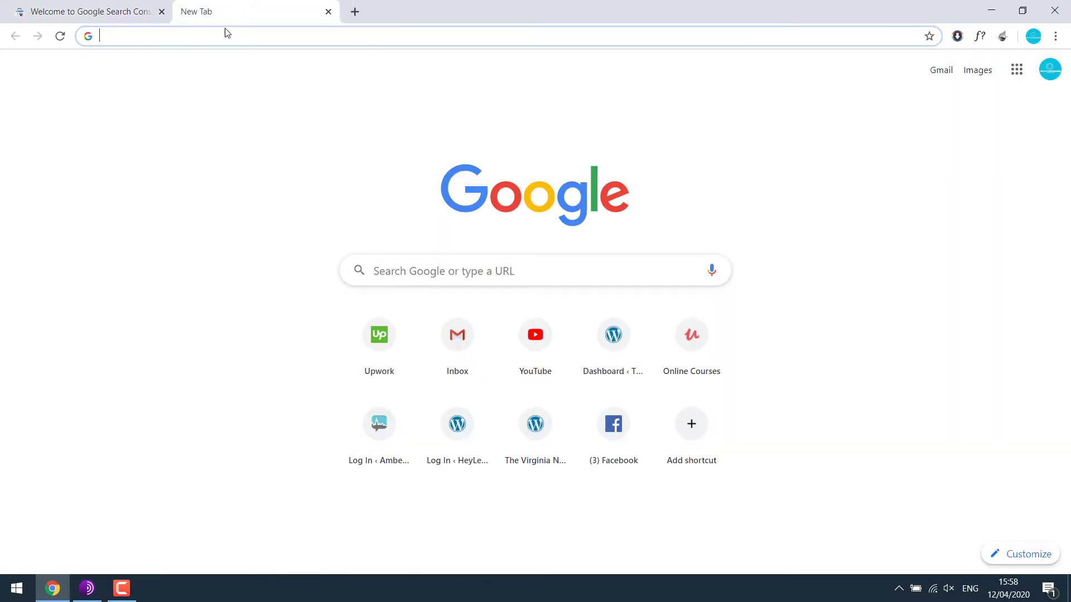
pyautogui.click(220, 34)
pyautogui.hotkey('ctrl', 'v')
pyautogui.press('Return')
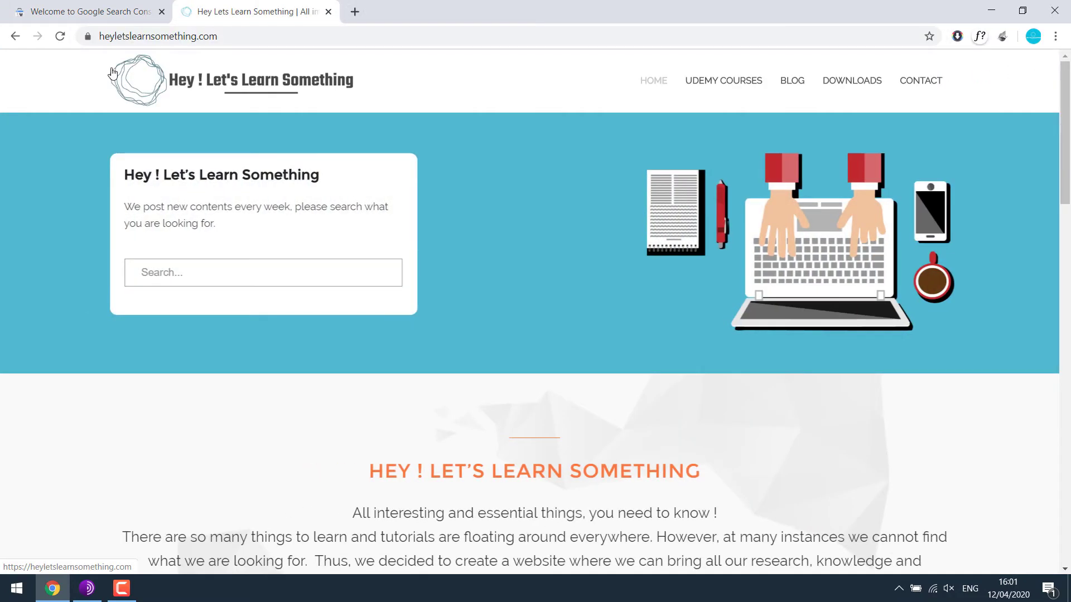
# Confirm the site's certificate is issued by CloudFlare, then return to the TXT verification instructions.
pyautogui.click(87, 36)
pyautogui.click(129, 163)
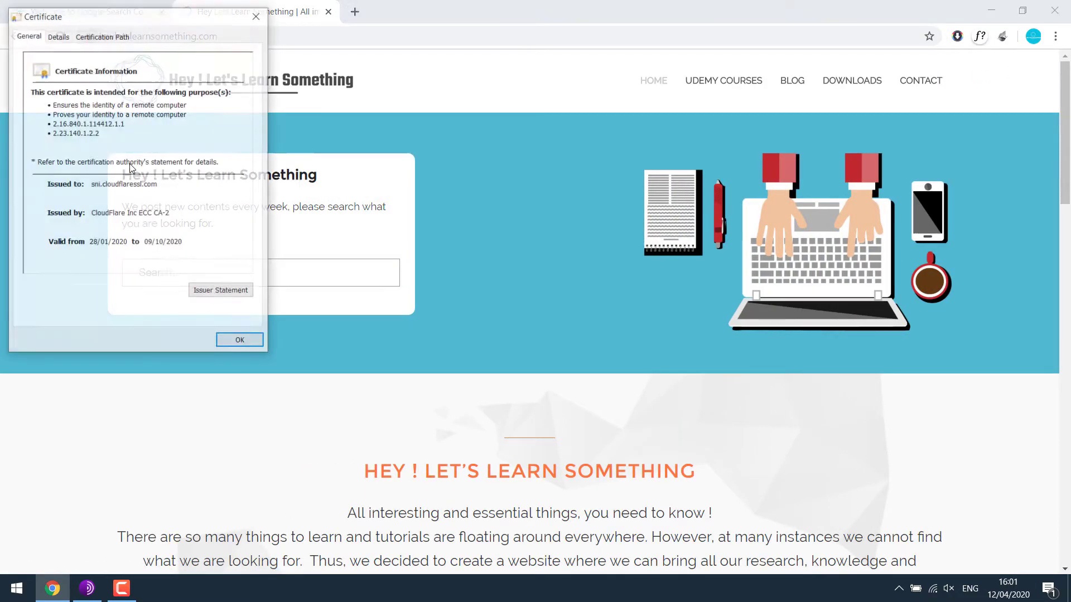
pyautogui.click(240, 342)
pyautogui.click(150, 11)
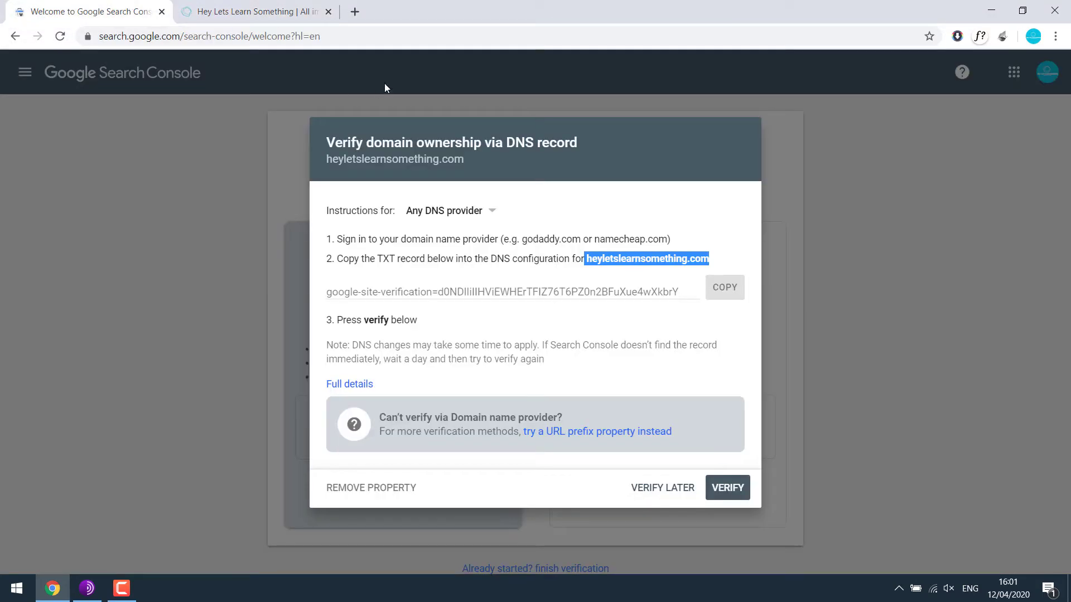
pyautogui.moveTo(380, 262); pyautogui.dragTo(394, 263)
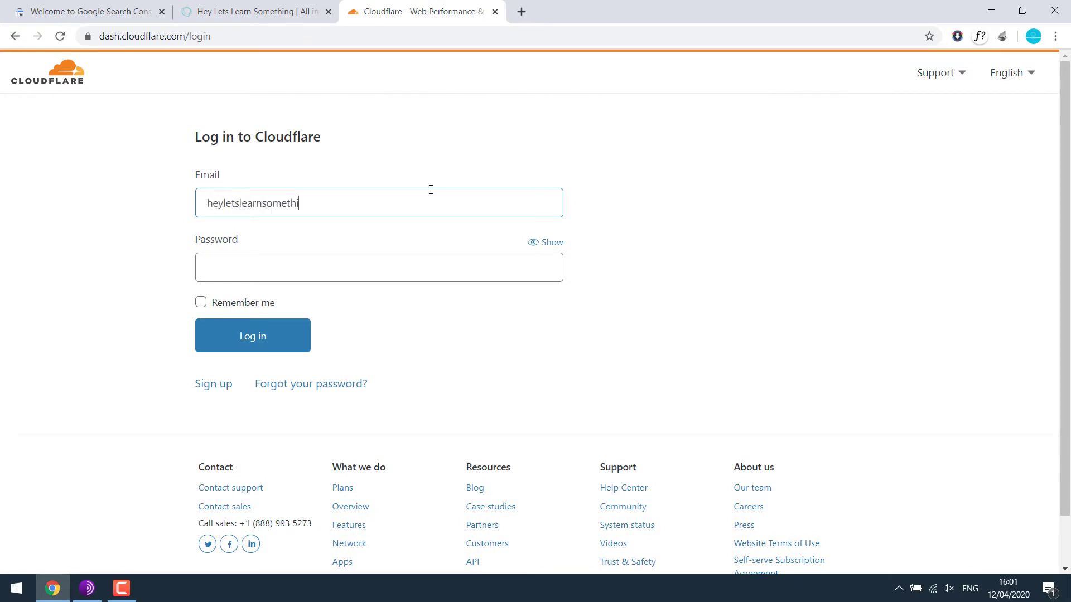
pyautogui.write('@gmail.com')
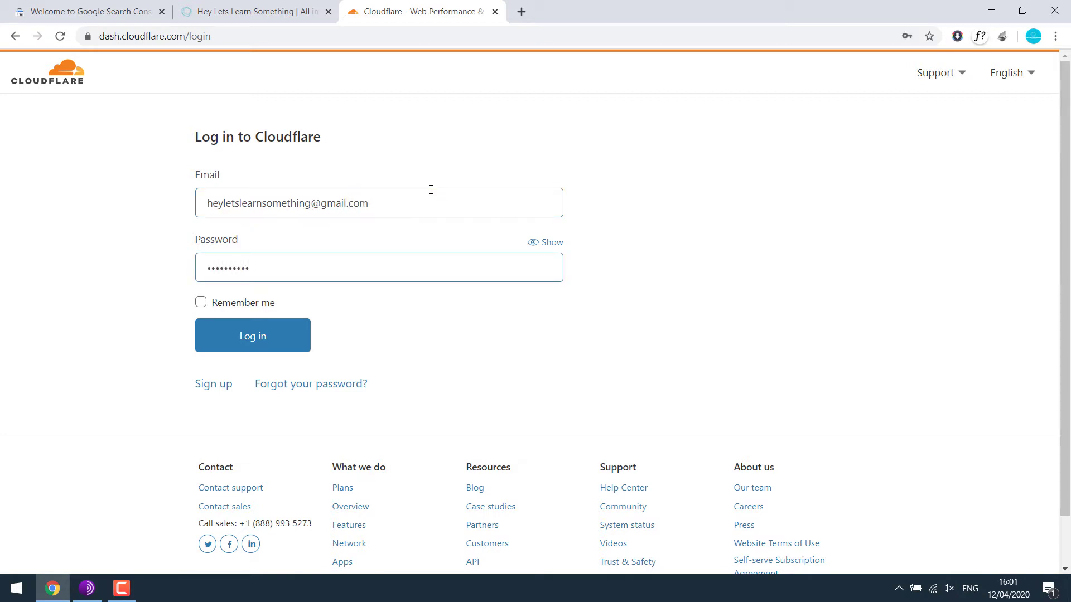
# Log in to the Cloudflare dashboard with the account email and password.
pyautogui.press('Return')
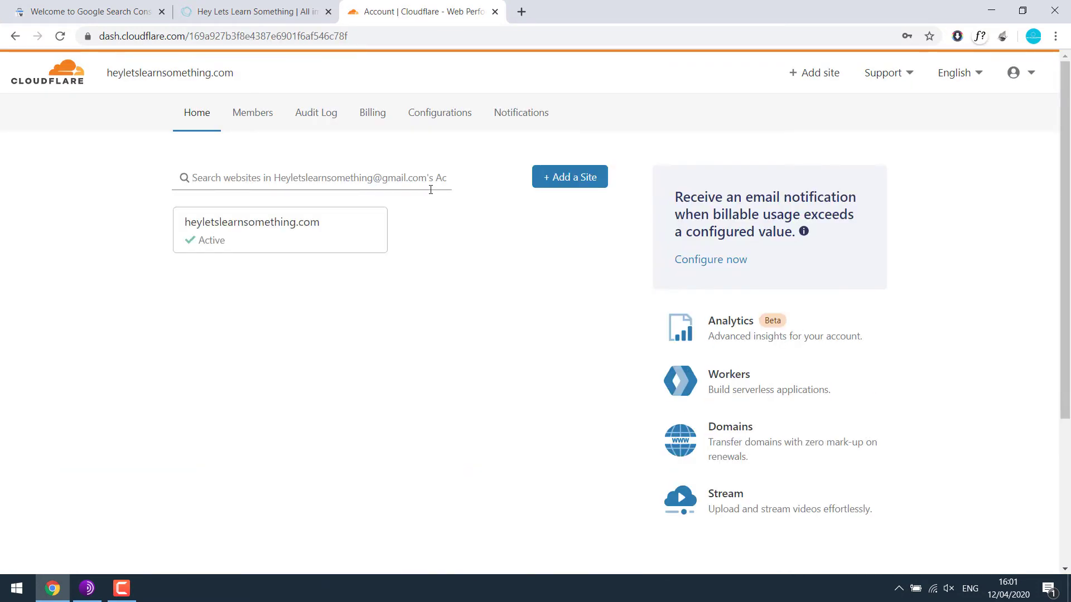
# Start a new DNS record for heyletslearnsomething.com in Cloudflare and set its type to TXT.
pyautogui.click(252, 230)
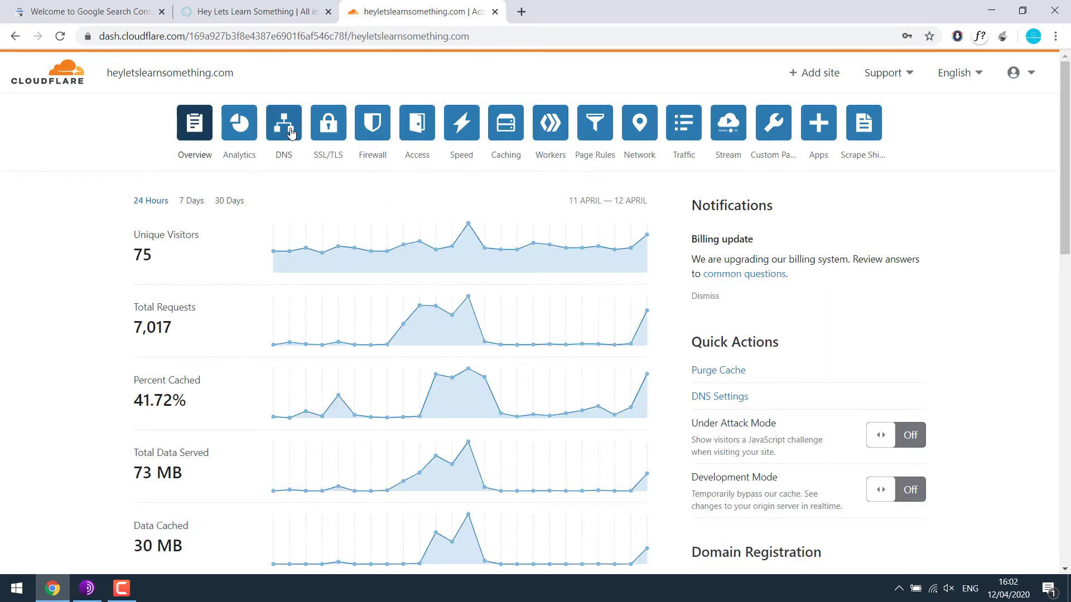
pyautogui.click(289, 134)
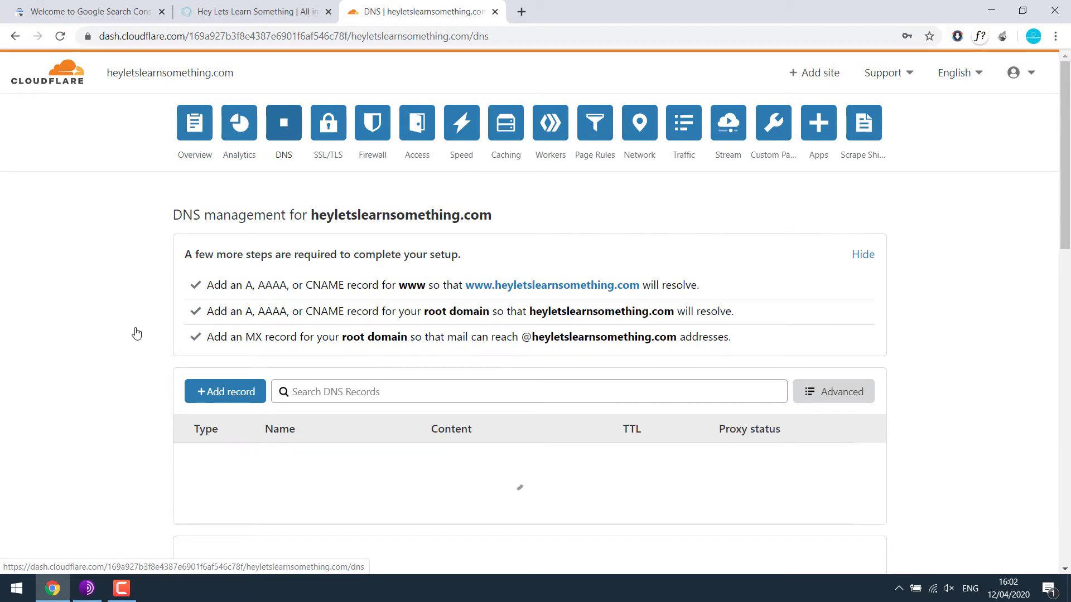
pyautogui.scroll(-6, 152, 410)
pyautogui.scroll(-4, 153, 414)
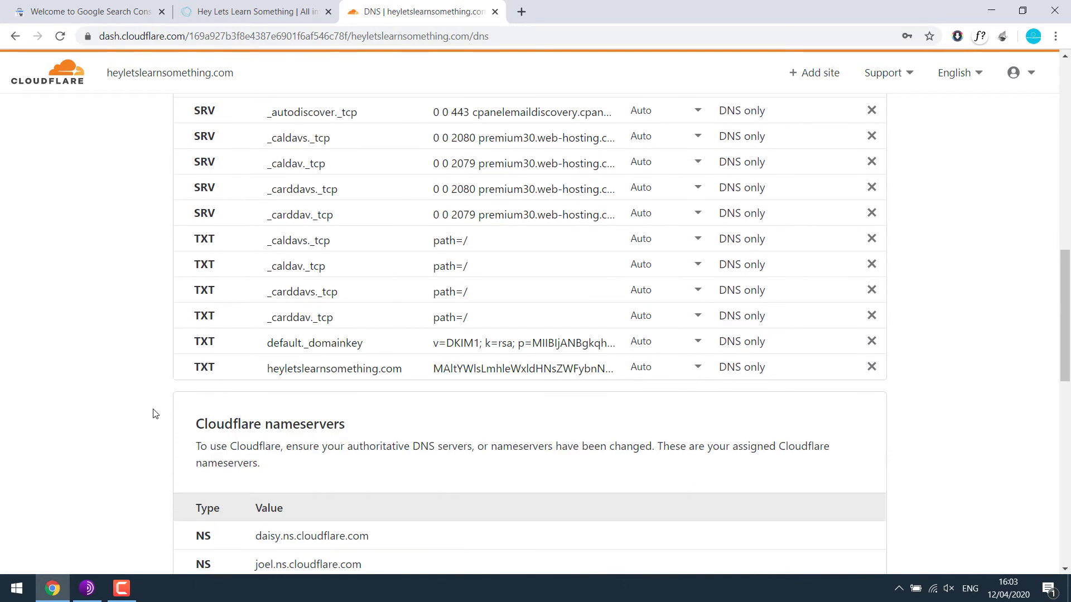
pyautogui.scroll(-2, 153, 414)
pyautogui.scroll(2, 153, 413)
pyautogui.scroll(2, 153, 414)
pyautogui.scroll(8, 154, 413)
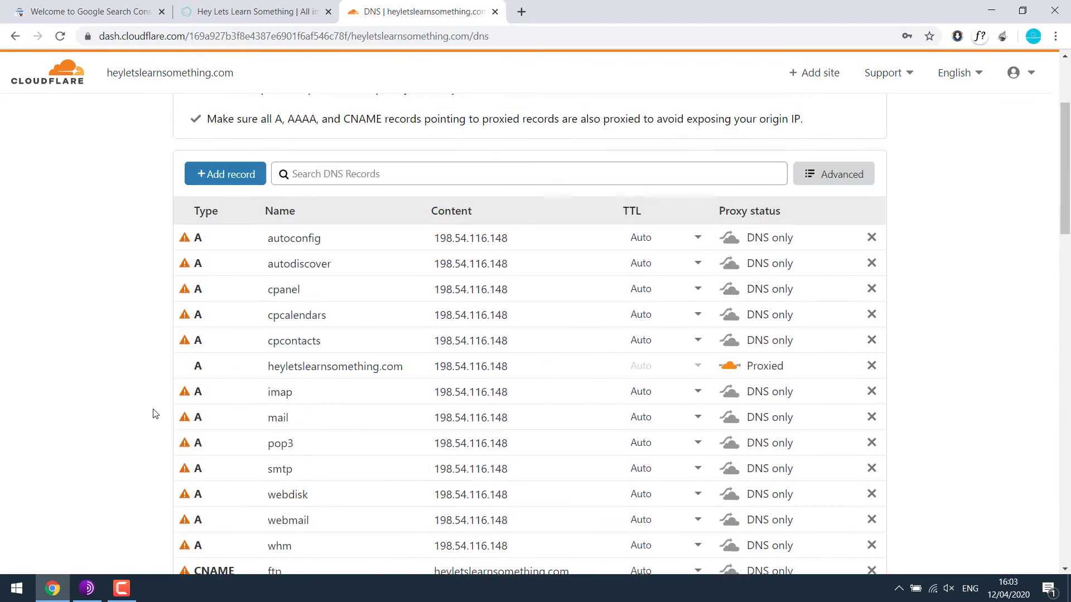
pyautogui.scroll(1, 153, 413)
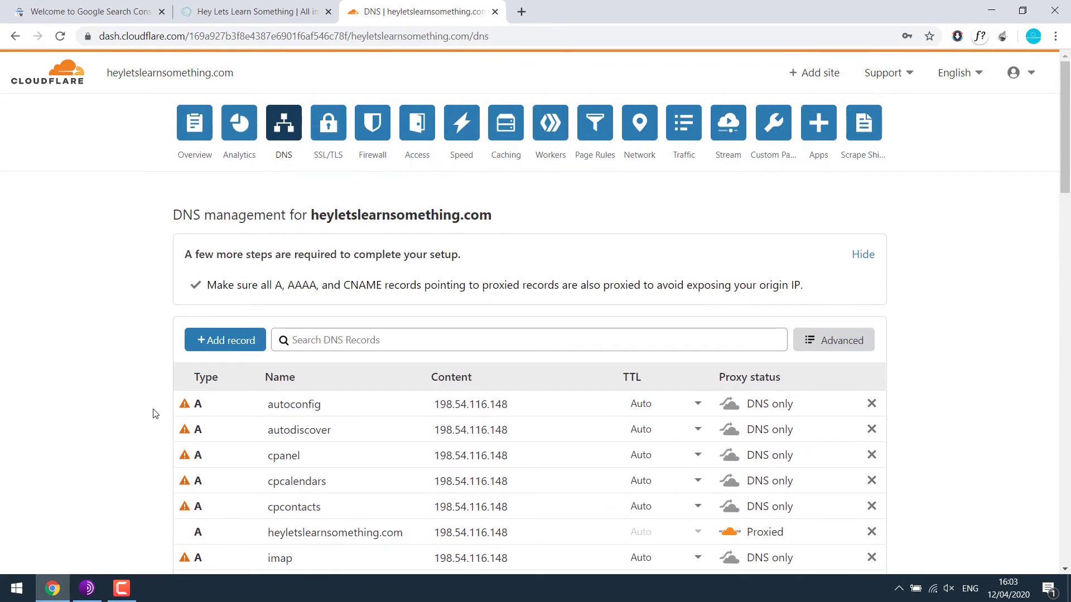
pyautogui.click(220, 341)
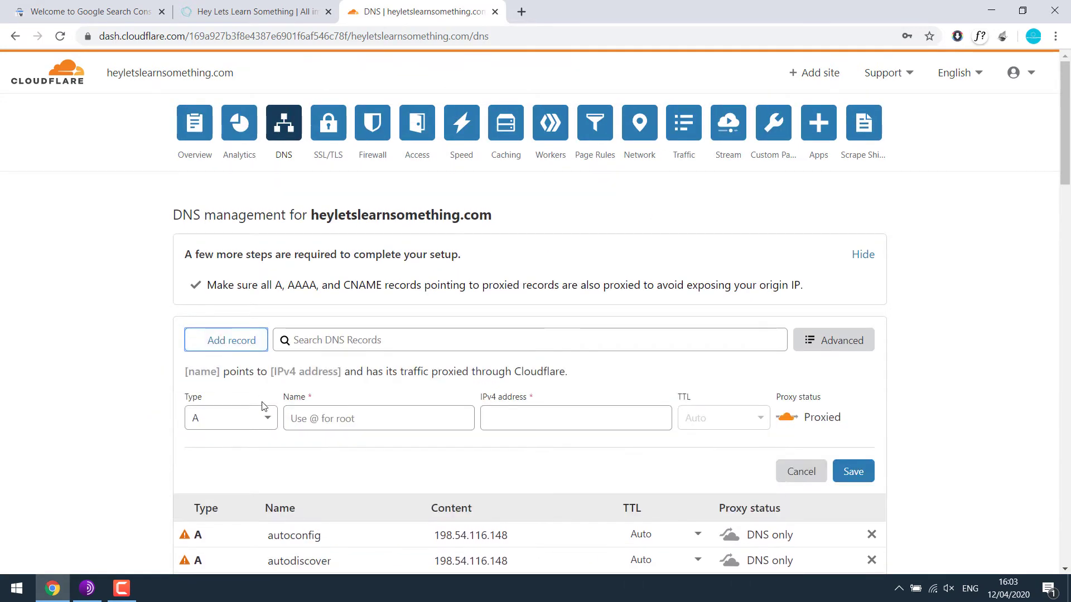
pyautogui.click(88, 12)
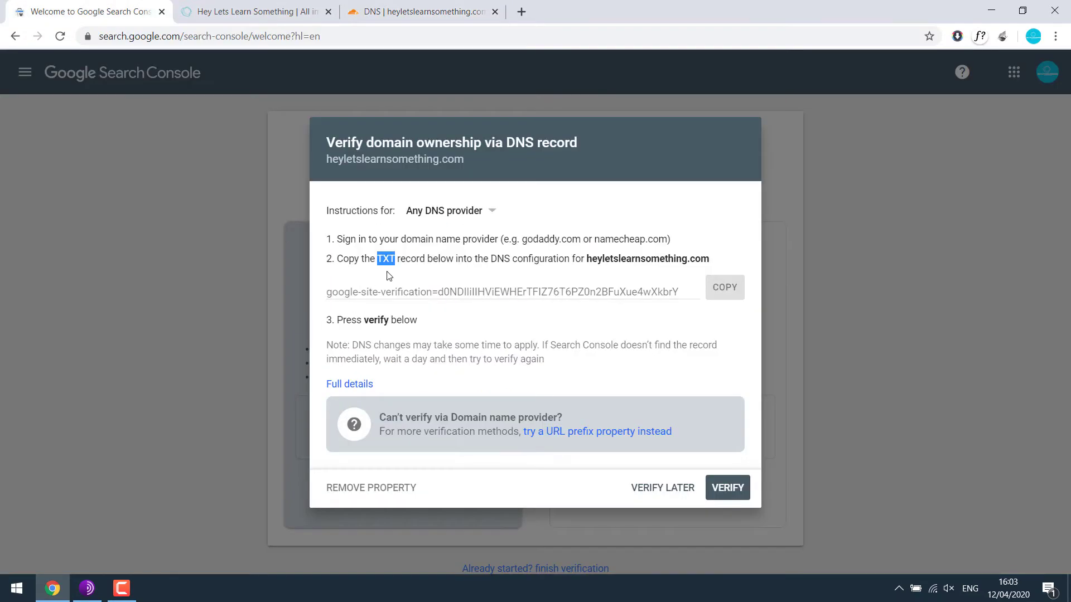
pyautogui.click(419, 12)
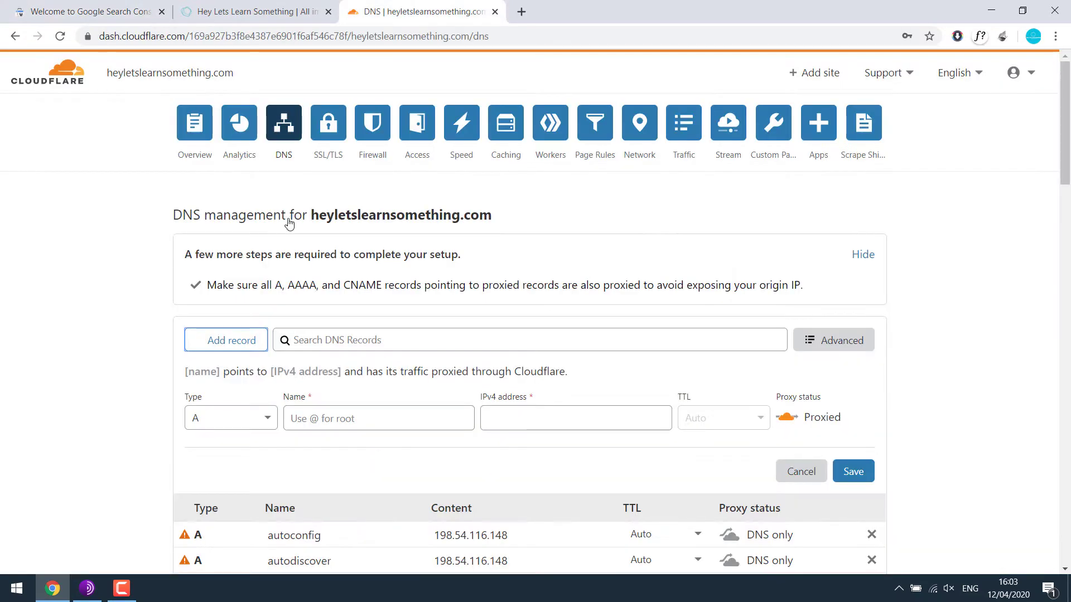
pyautogui.click(259, 403)
pyautogui.scroll(-1, 241, 486)
pyautogui.scroll(-1, 240, 486)
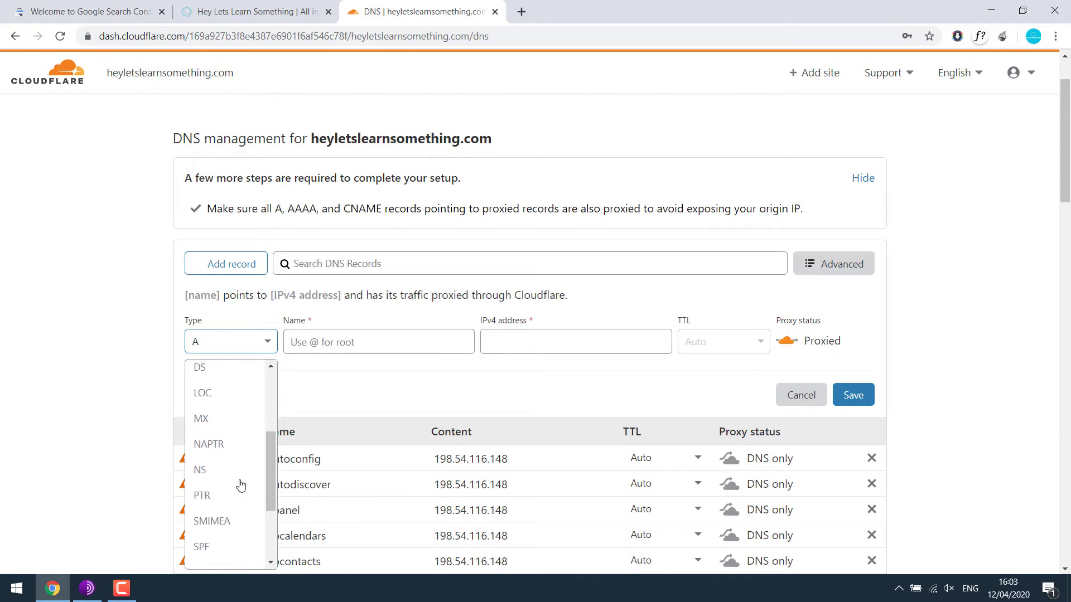
pyautogui.scroll(-2, 240, 485)
pyautogui.click(219, 532)
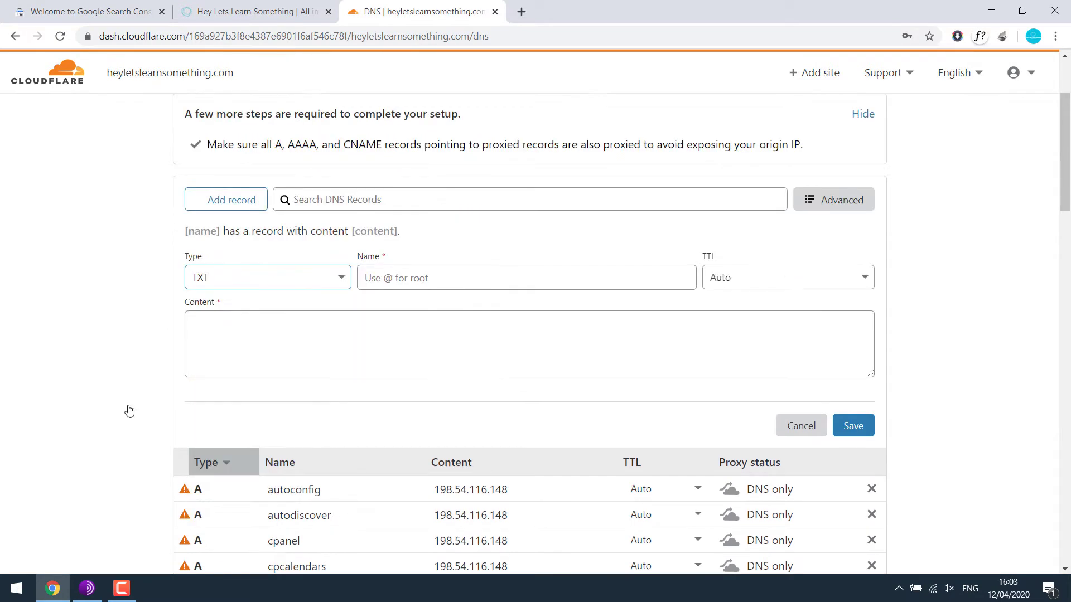
# Paste the Google site-verification string as the record content, name it @ and save the record.
pyautogui.click(83, 11)
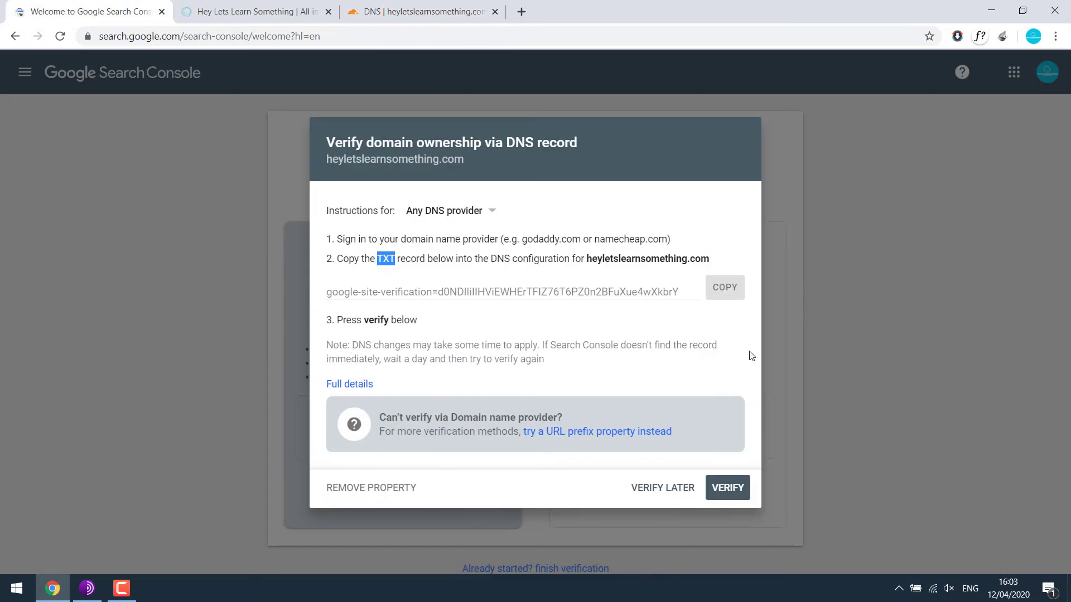
pyautogui.click(725, 293)
pyautogui.click(423, 12)
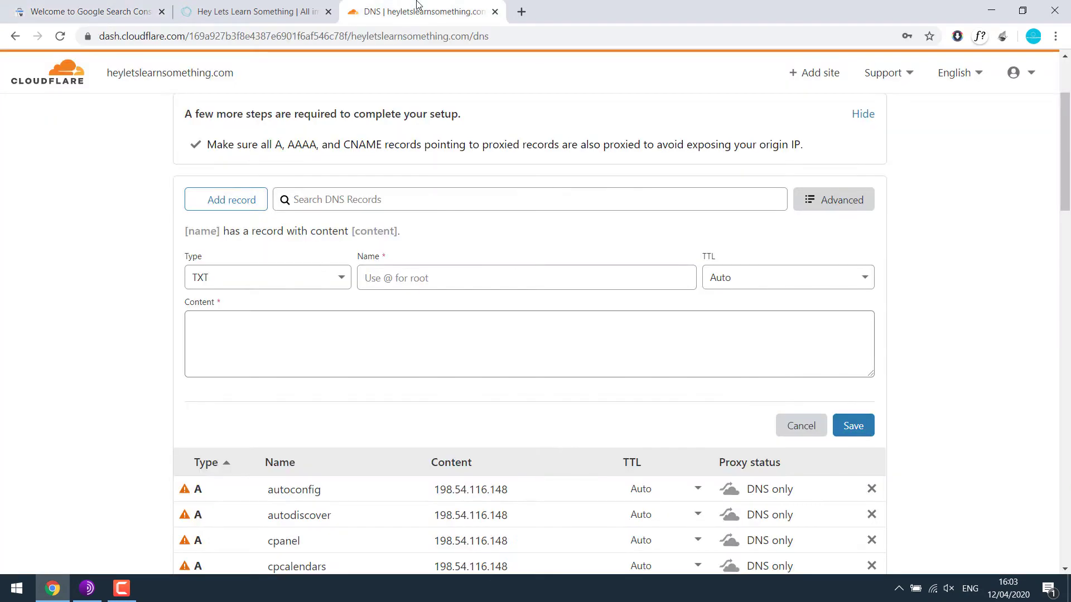
pyautogui.click(219, 323)
pyautogui.hotkey('ctrl', 'v')
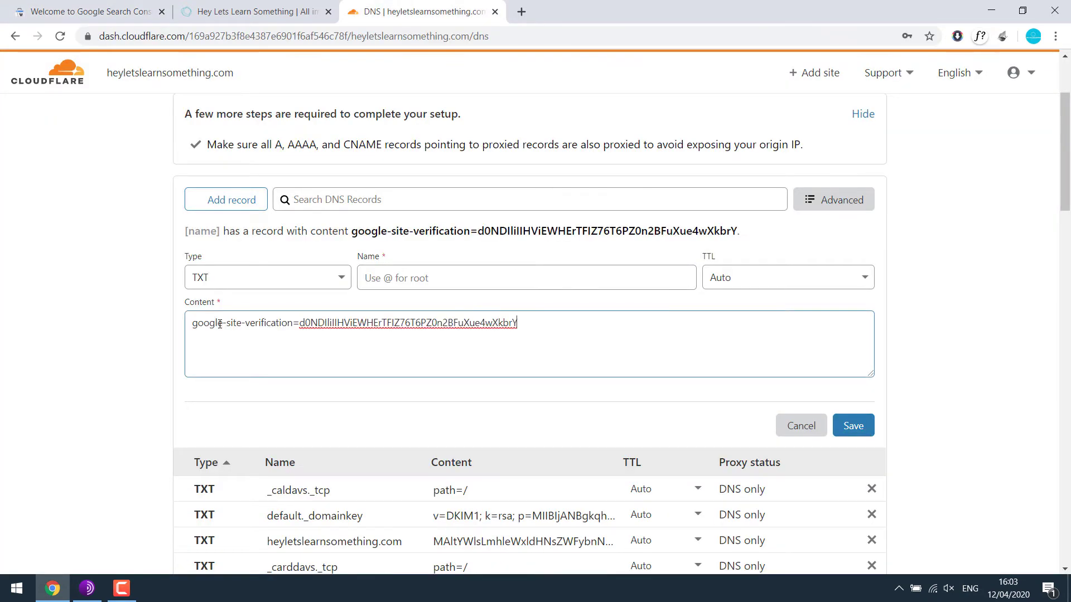
pyautogui.click(417, 279)
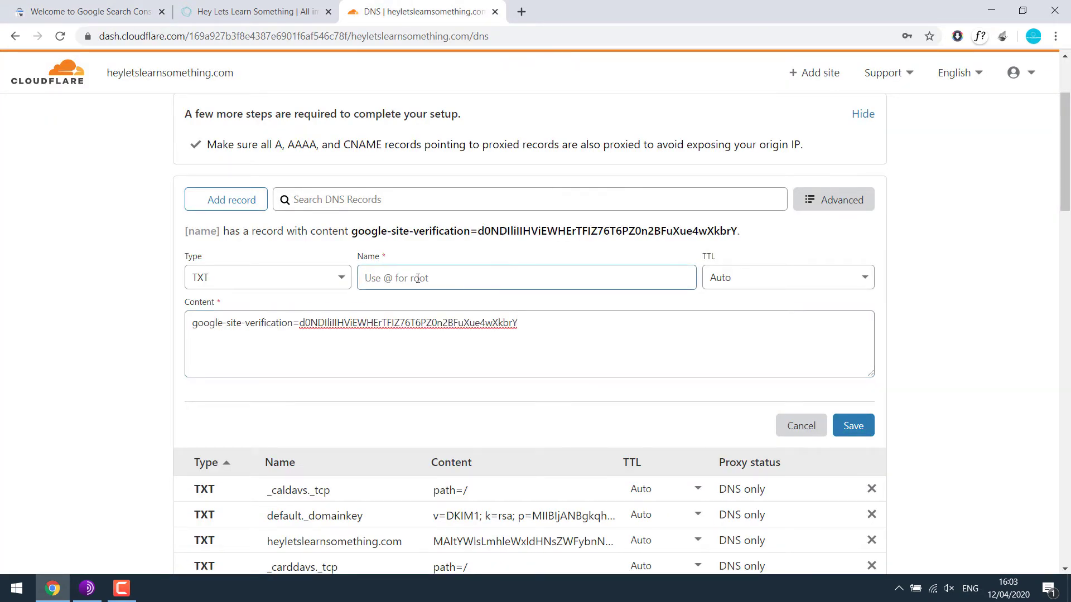
pyautogui.write('@')
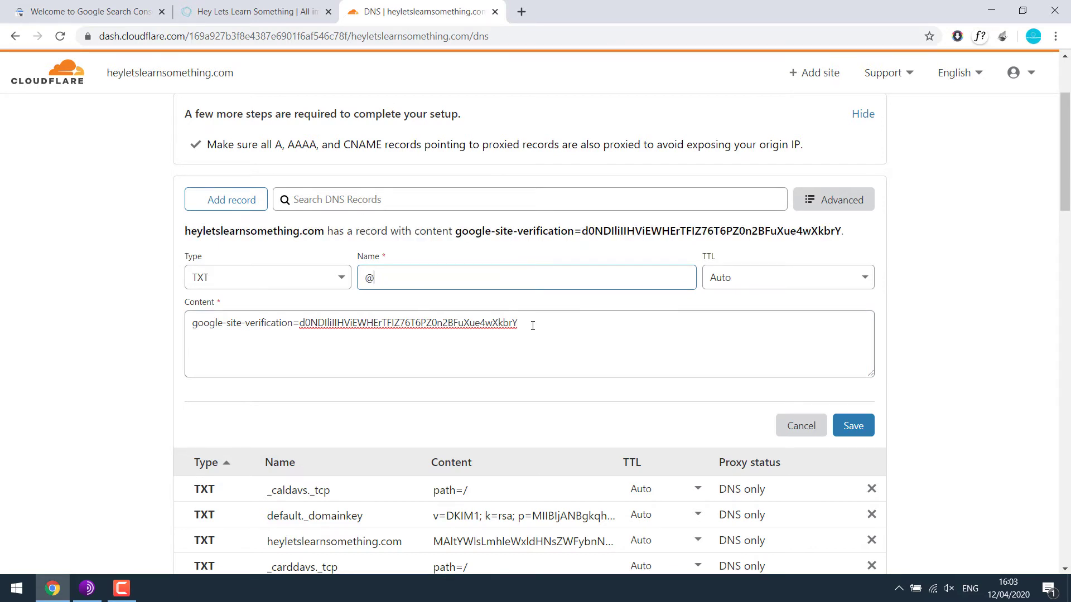
pyautogui.click(853, 416)
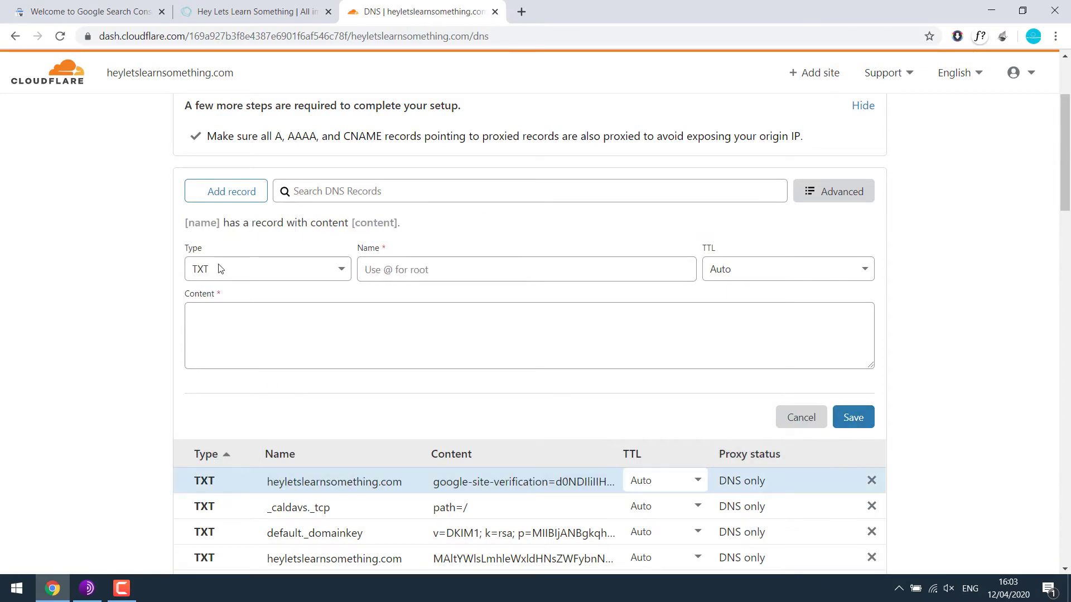
# Verify domain ownership via the DNS record and dismiss the Ownership verified message.
pyautogui.click(80, 7)
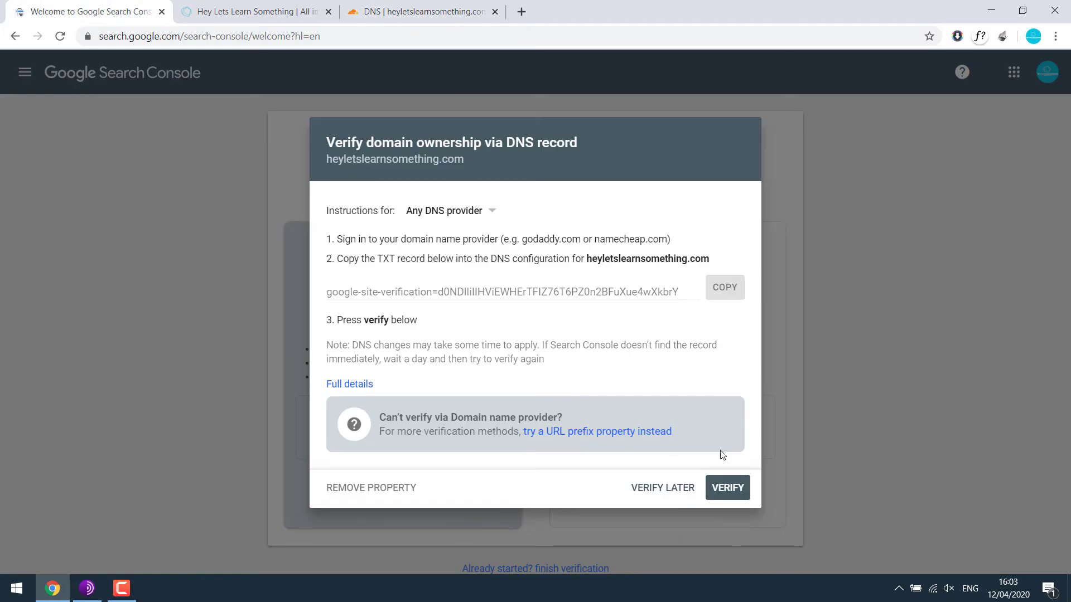
pyautogui.click(729, 488)
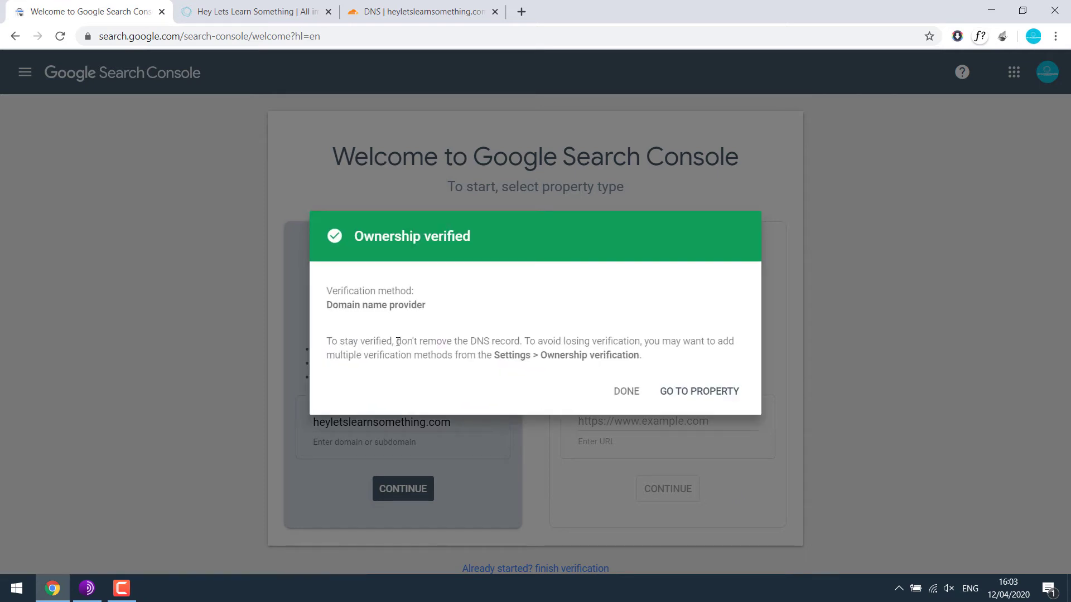
pyautogui.moveTo(396, 342); pyautogui.dragTo(521, 338)
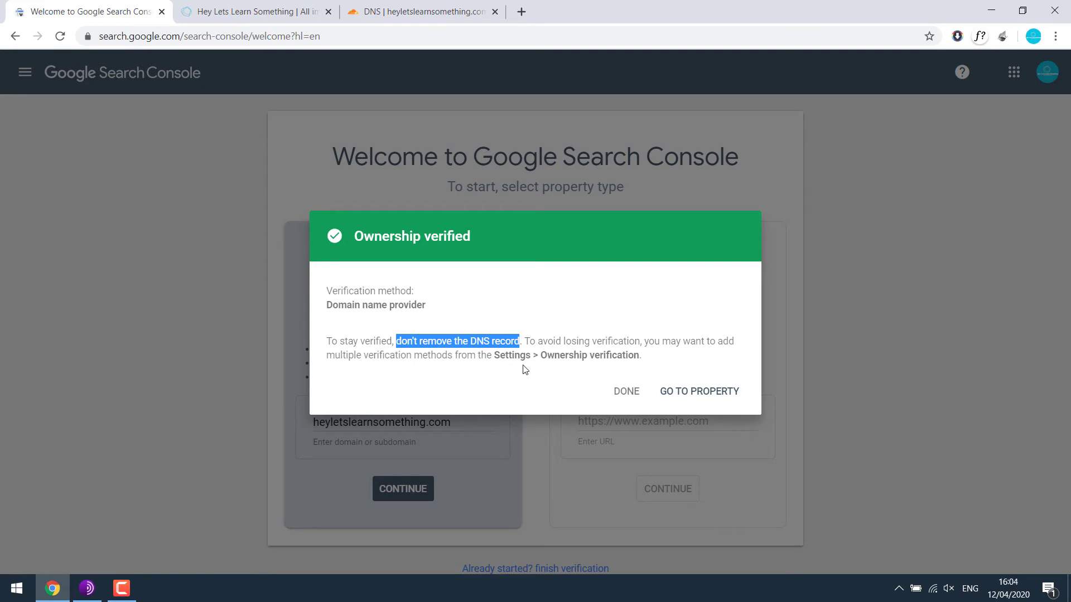
pyautogui.click(634, 393)
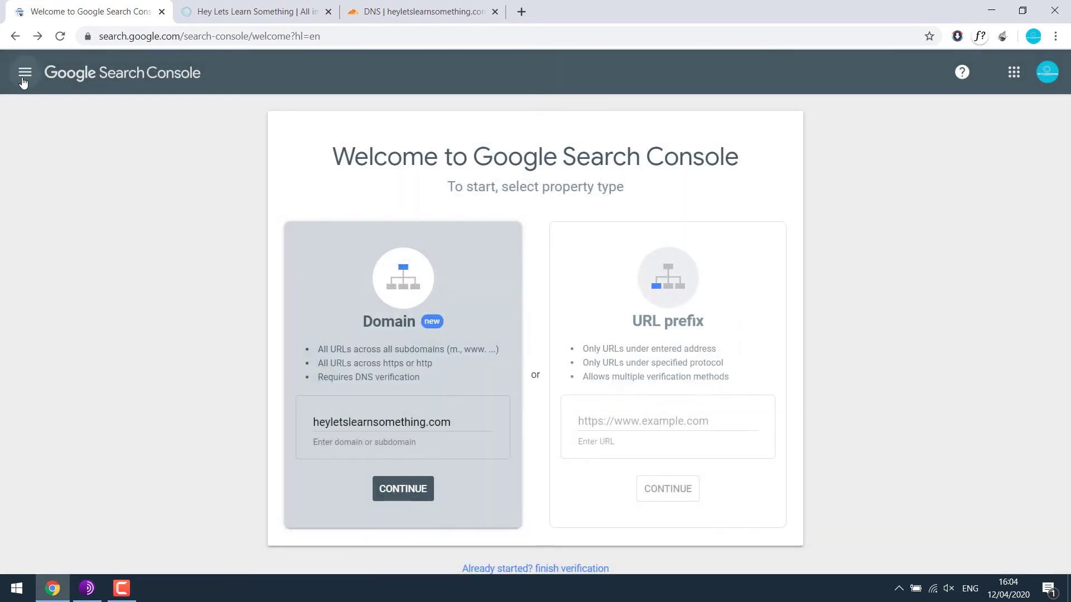
# Select the heyletslearnsomething.com property from the Search property list.
pyautogui.click(24, 75)
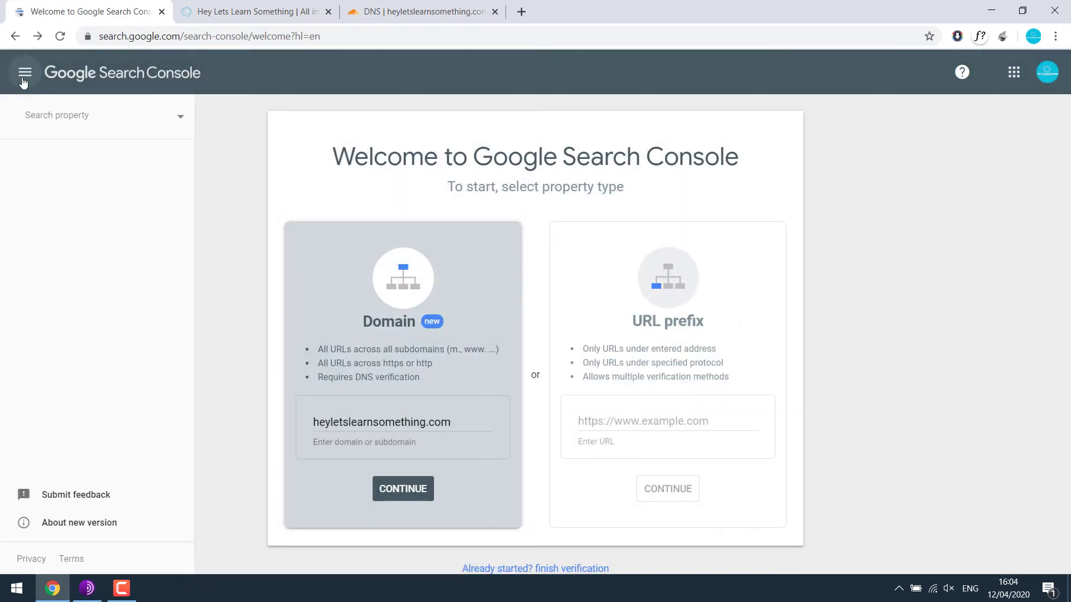
pyautogui.click(48, 121)
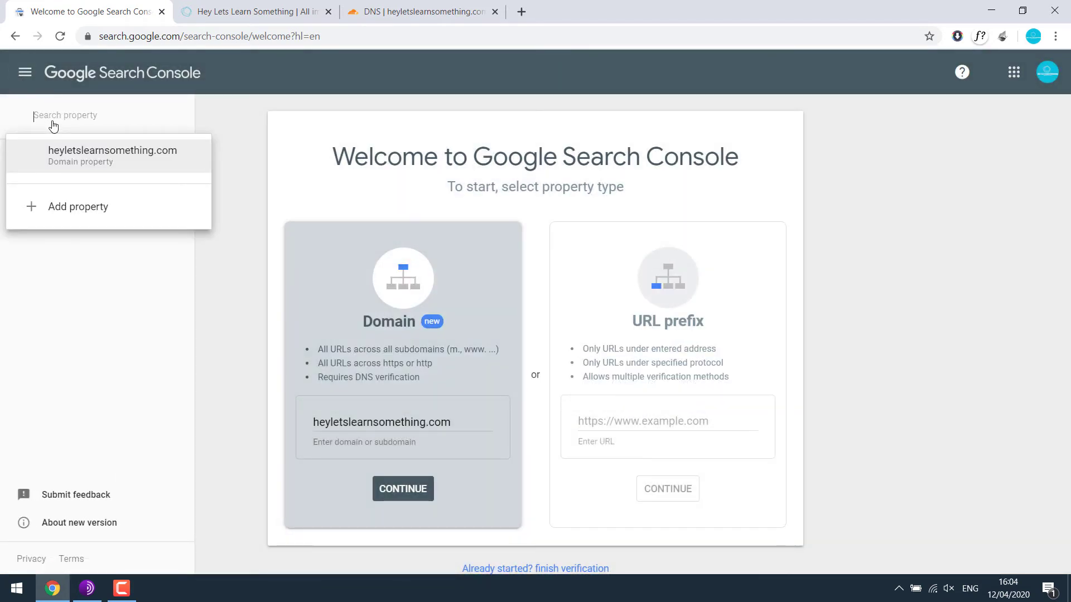
pyautogui.click(75, 159)
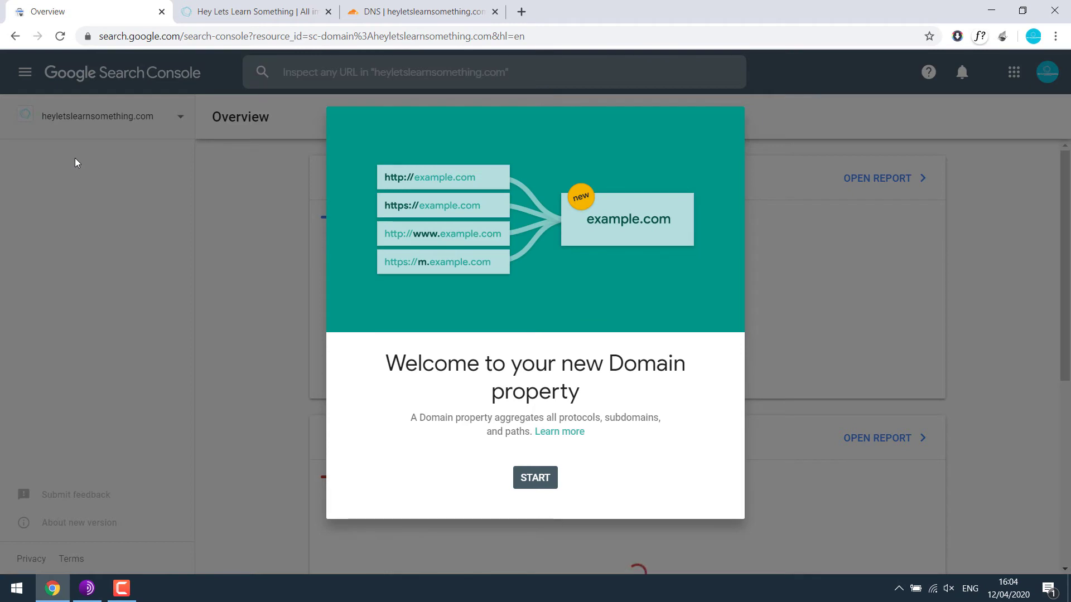
# Dismiss the Domain property welcome and Overview tip, then go to Sitemaps.
pyautogui.click(536, 478)
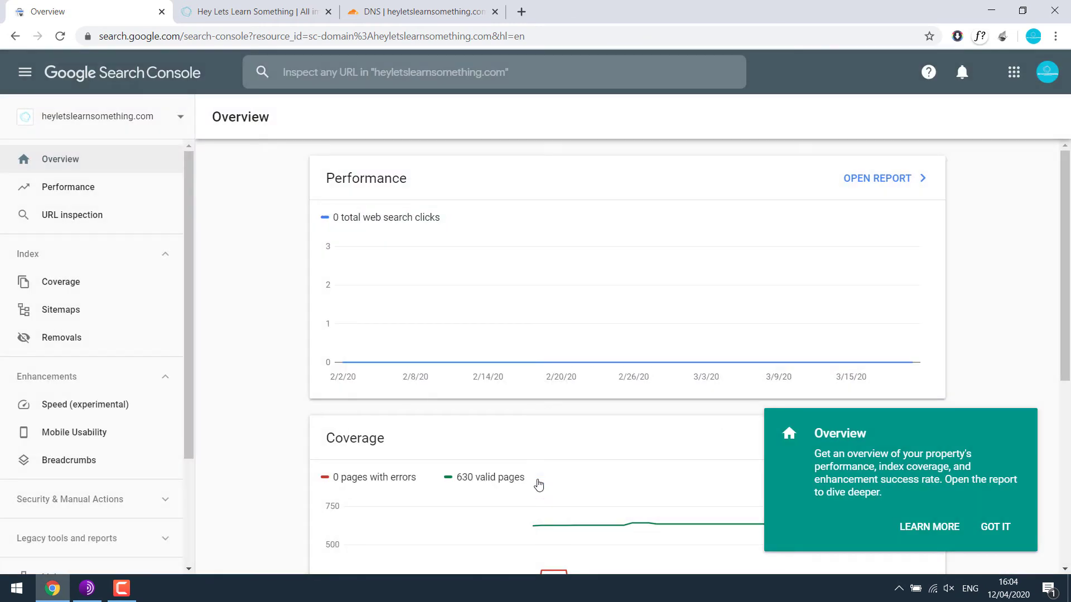
pyautogui.click(996, 527)
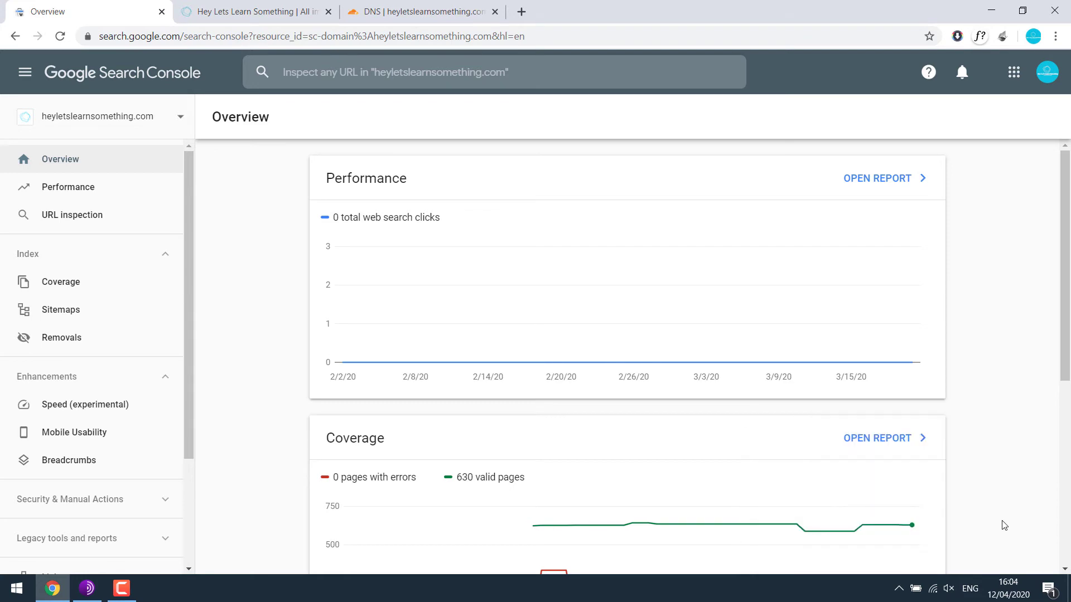
pyautogui.click(68, 310)
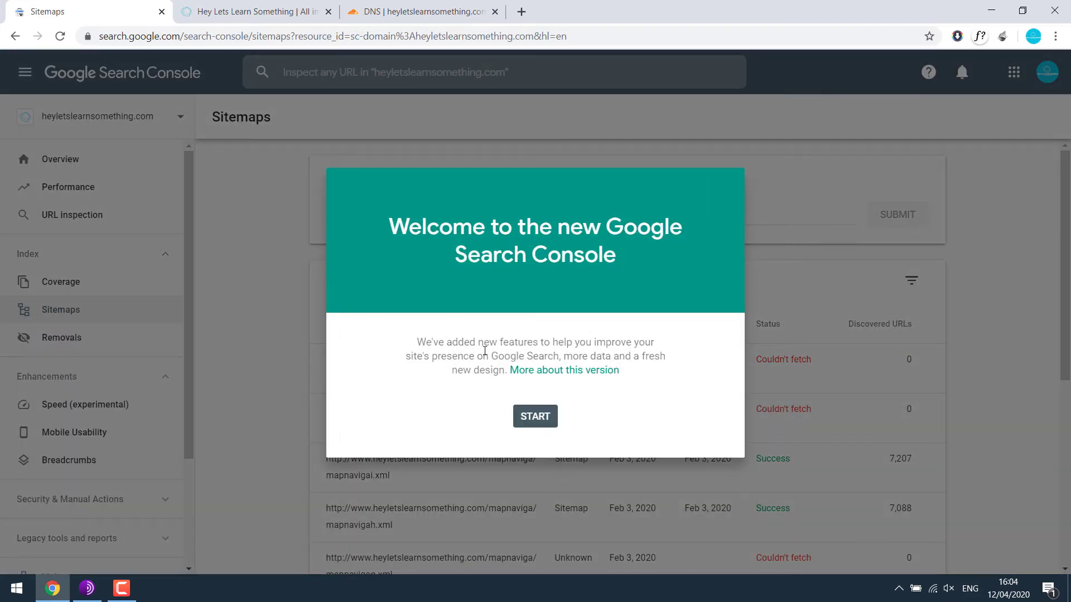
# Dismiss the Search Console welcome and the Sitemaps tip to review submitted sitemaps.
pyautogui.click(534, 416)
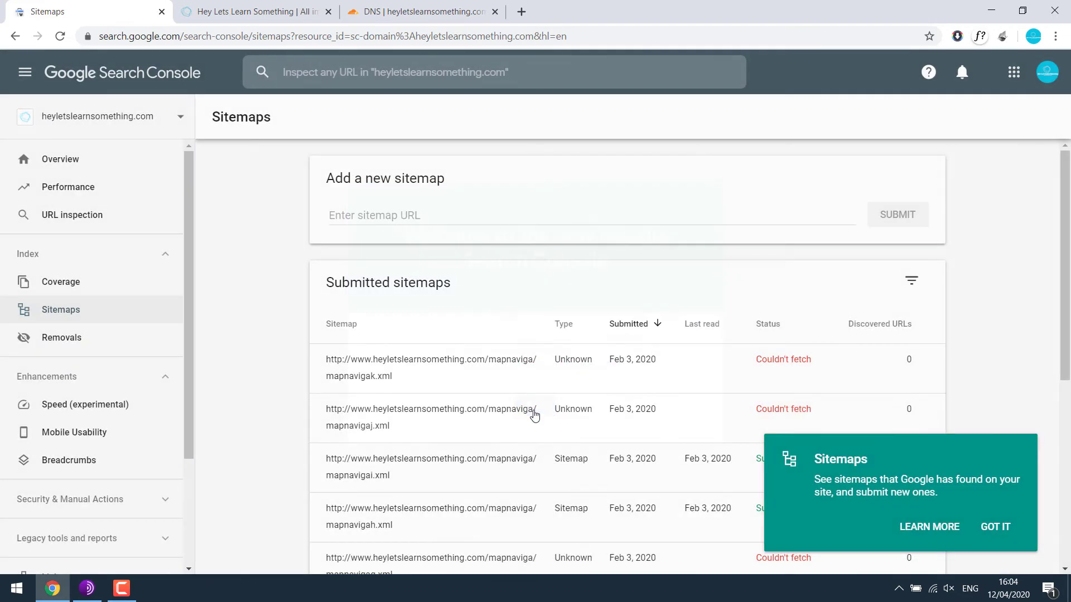
pyautogui.click(996, 526)
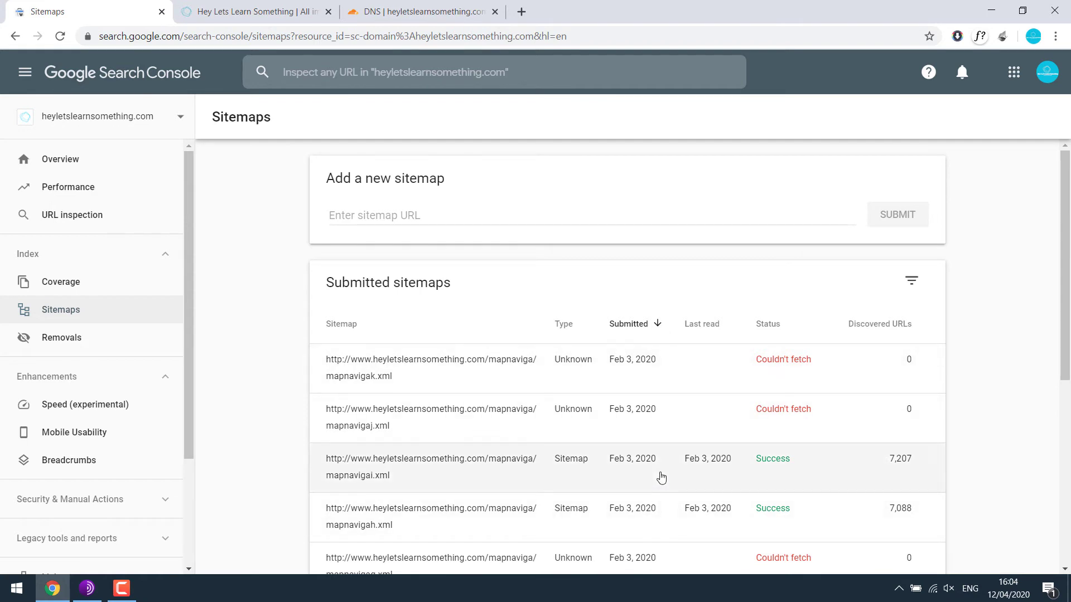
pyautogui.scroll(-3, 736, 407)
pyautogui.scroll(-1, 736, 407)
pyautogui.scroll(-1, 738, 408)
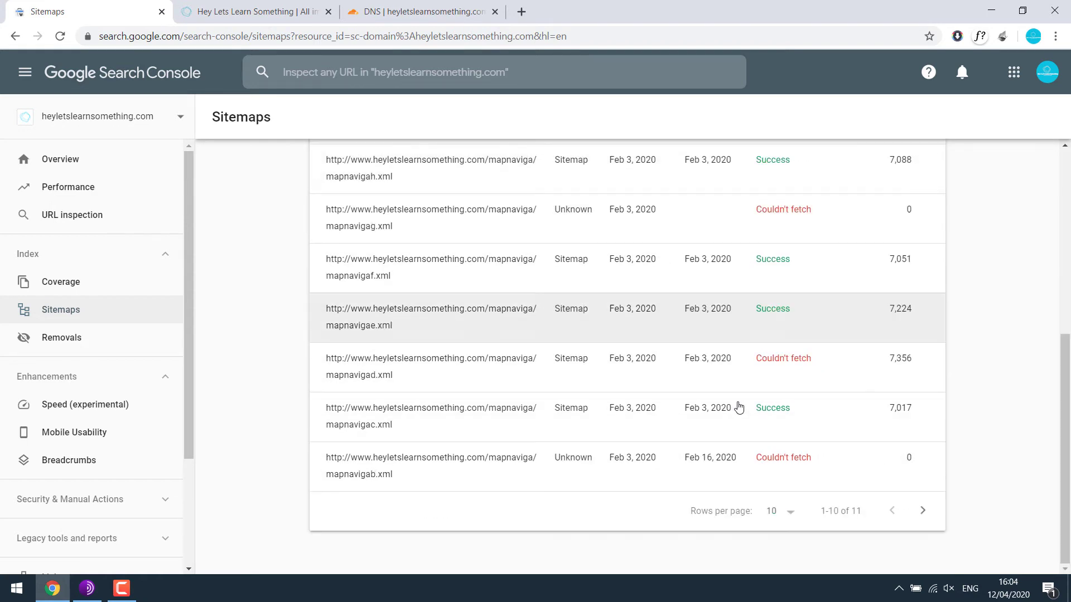
pyautogui.scroll(5, 413, 323)
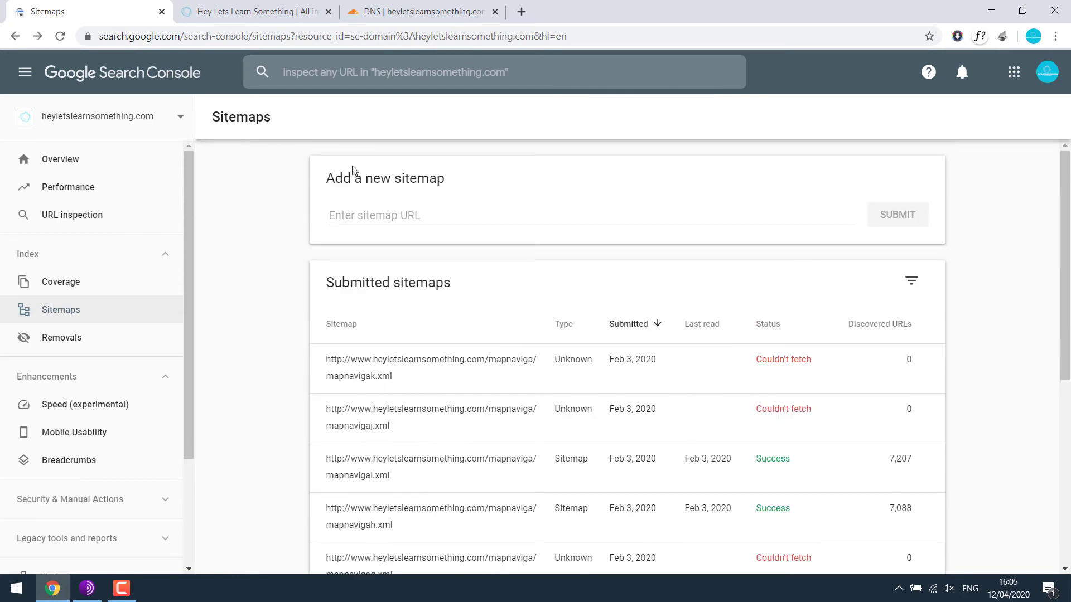
# Load heyletslearnsomething.com/wp-admin and log in with the username and password.
pyautogui.click(248, 3)
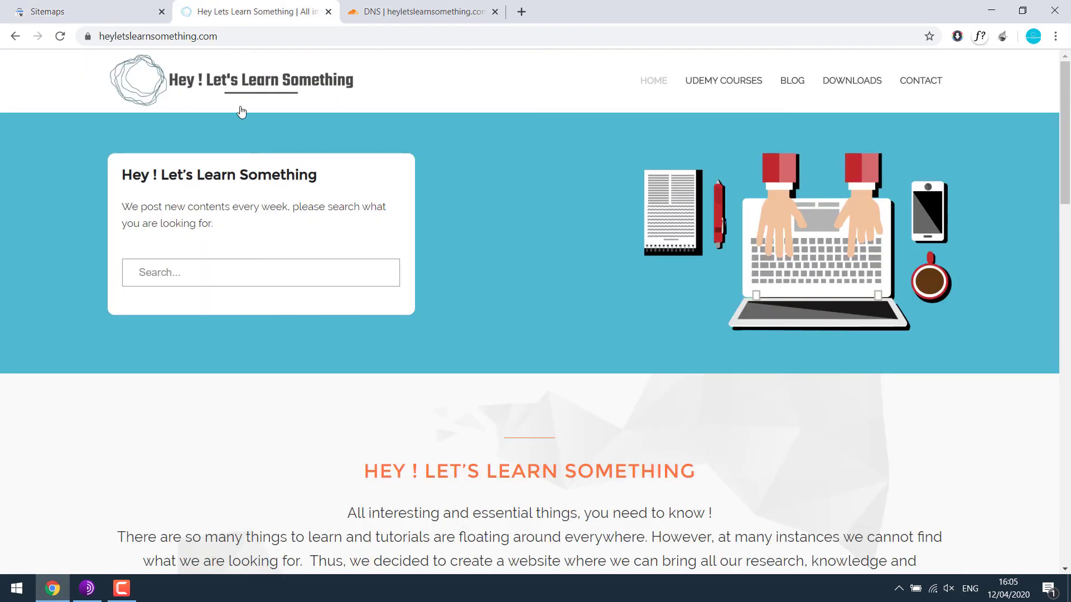
pyautogui.click(248, 37)
pyautogui.press('Return')
pyautogui.press('Tab')
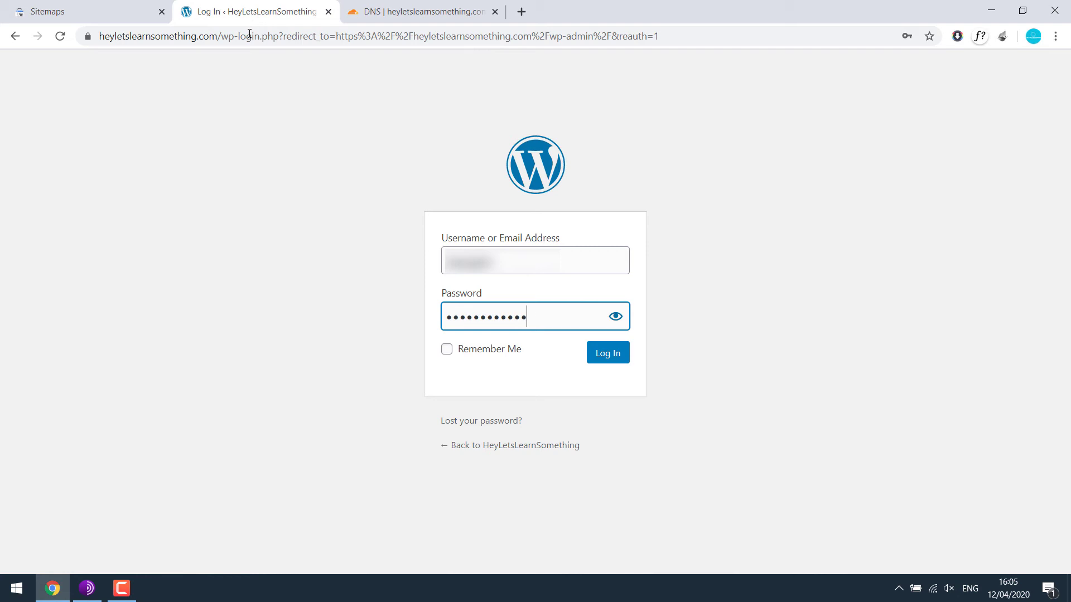
pyautogui.press('Return')
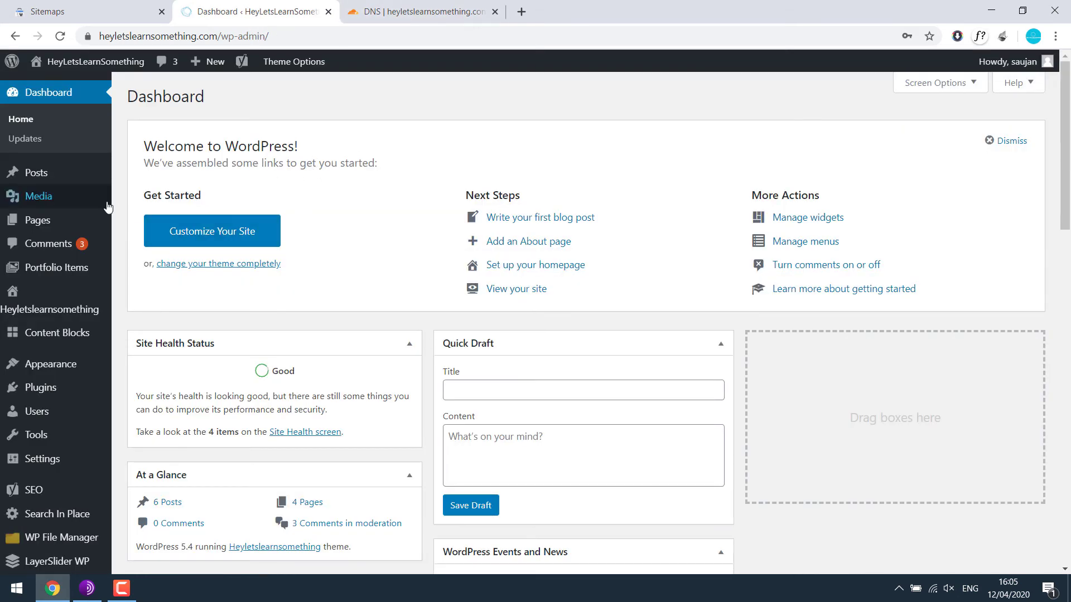
pyautogui.moveTo(40, 387)
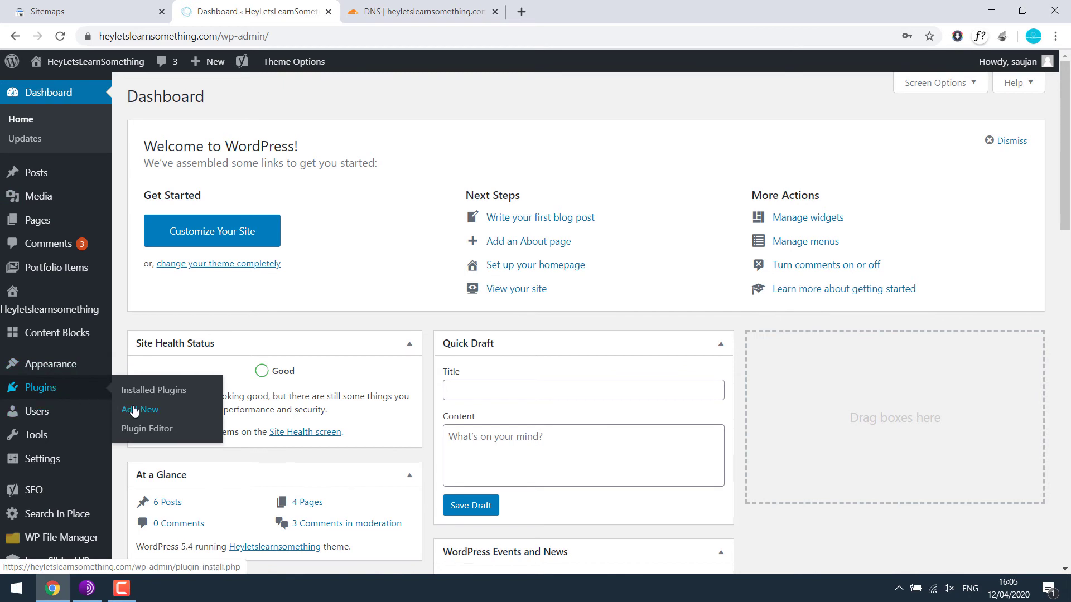
# Search Add New plugins for yoast seo, then view the installed plugins showing Yoast SEO active.
pyautogui.click(133, 410)
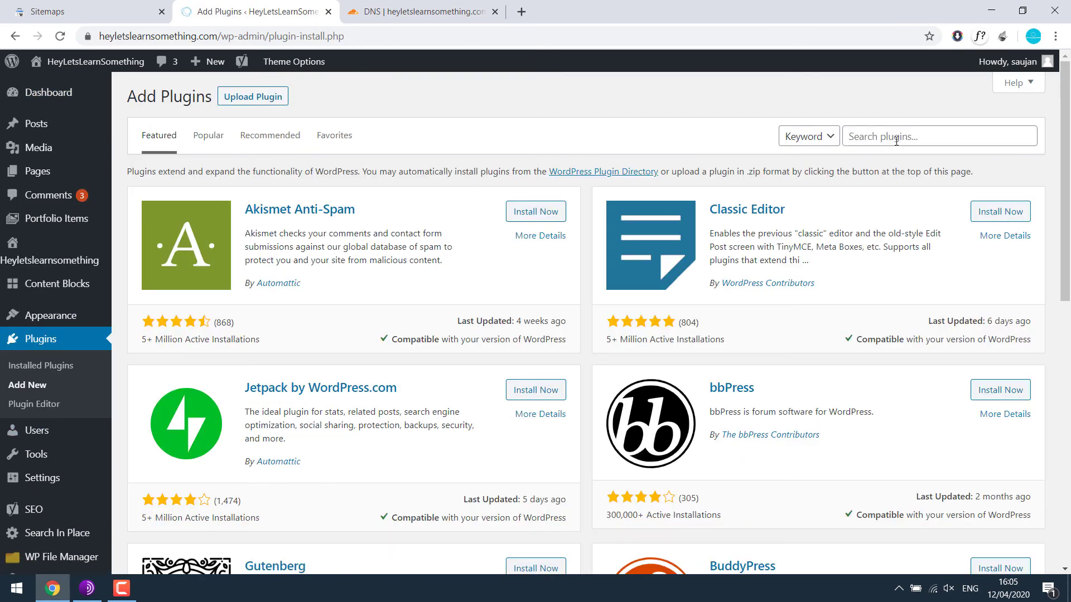
pyautogui.click(897, 141)
pyautogui.write('yoast seo')
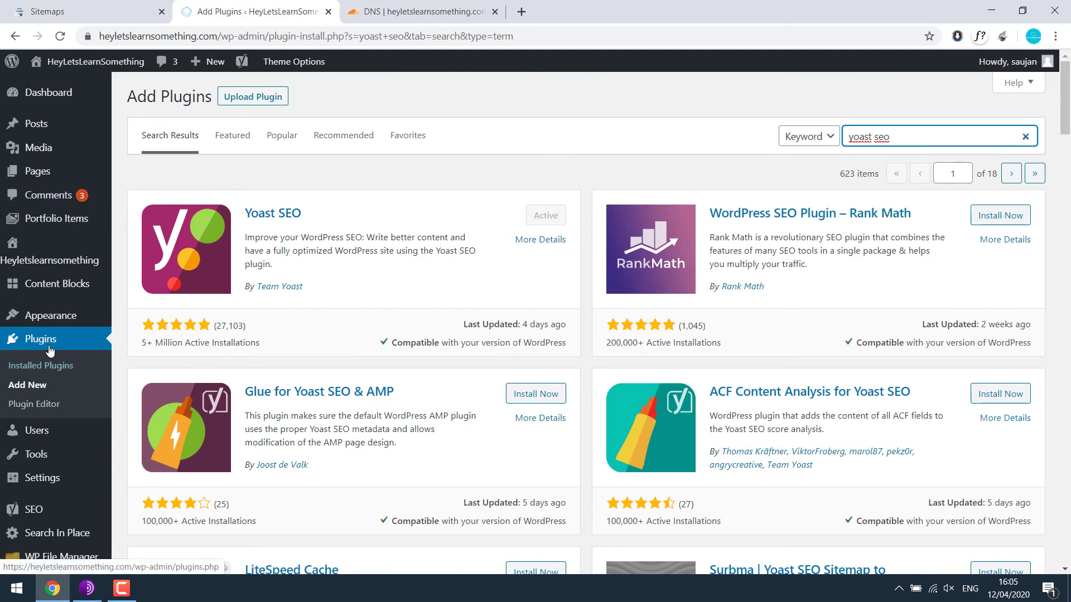
pyautogui.click(40, 365)
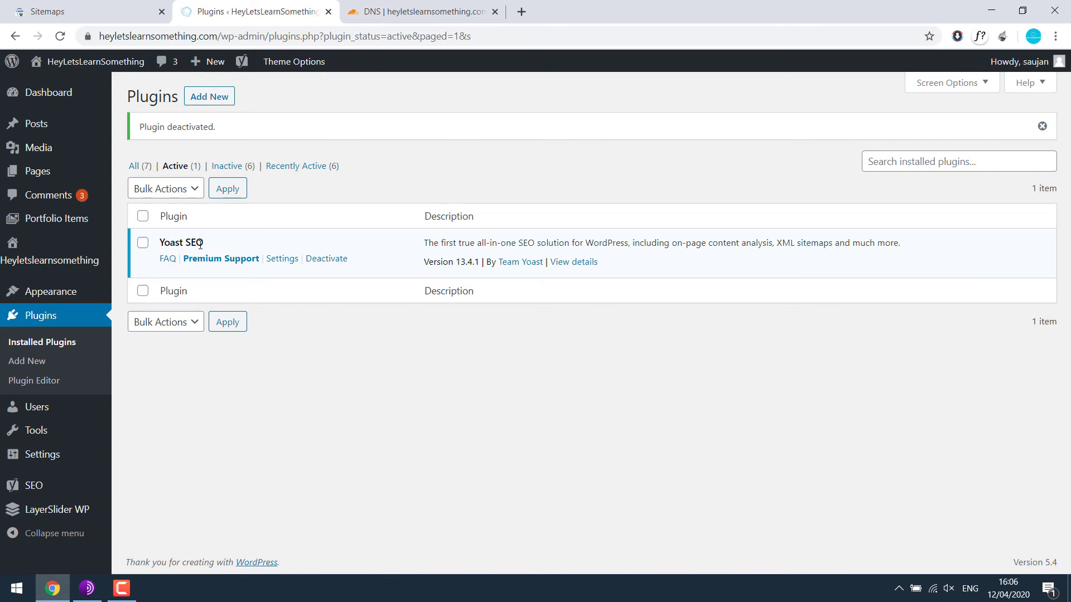
# From Yoast SEO Features, open the generated XML sitemap index and select its URL for copying.
pyautogui.click(285, 259)
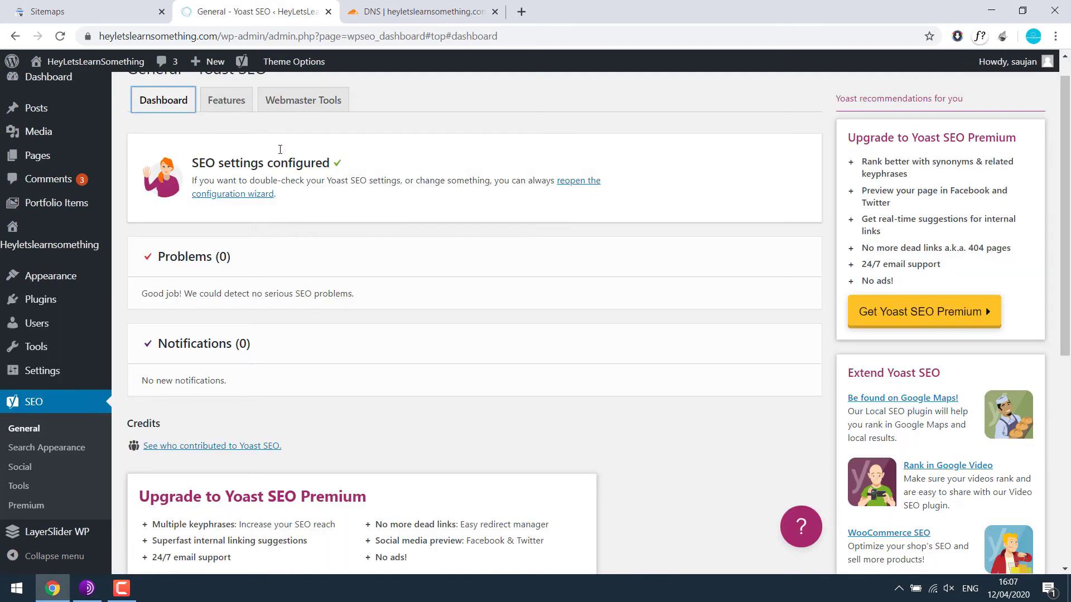
pyautogui.click(228, 107)
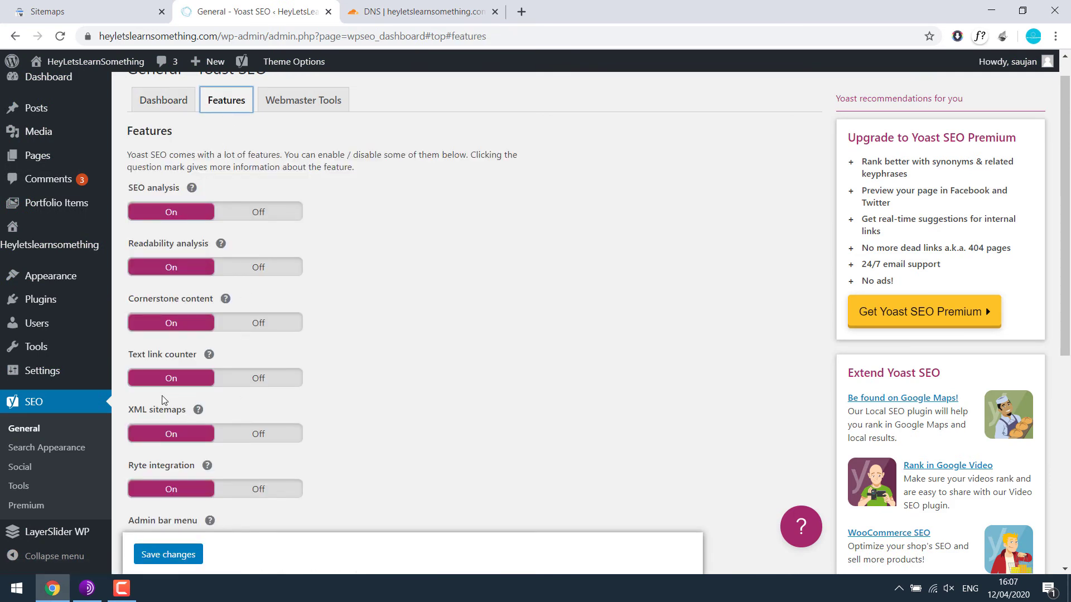
pyautogui.click(198, 410)
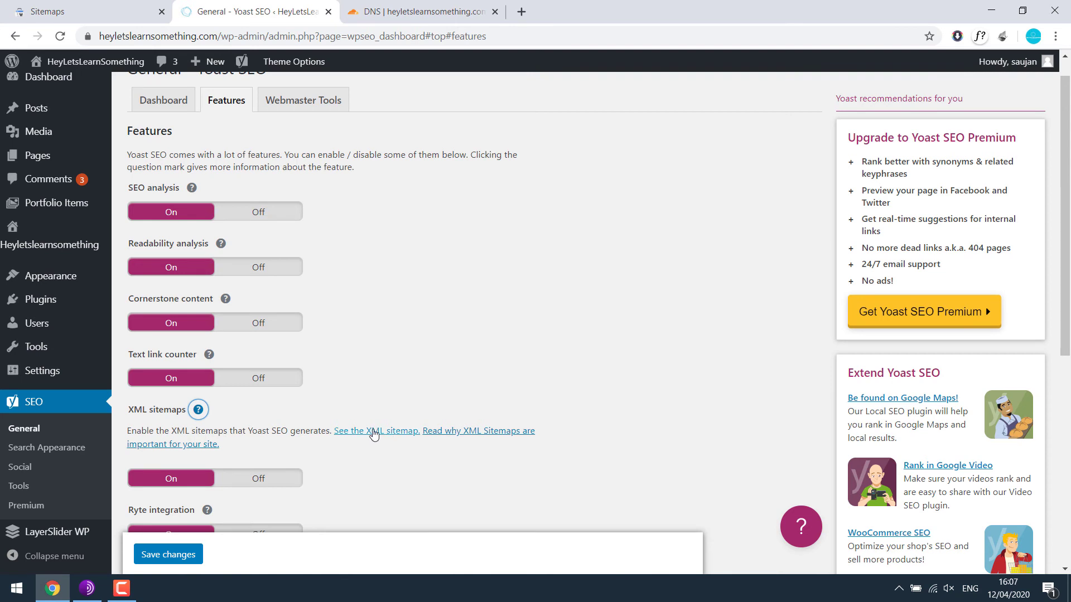
pyautogui.click(373, 431)
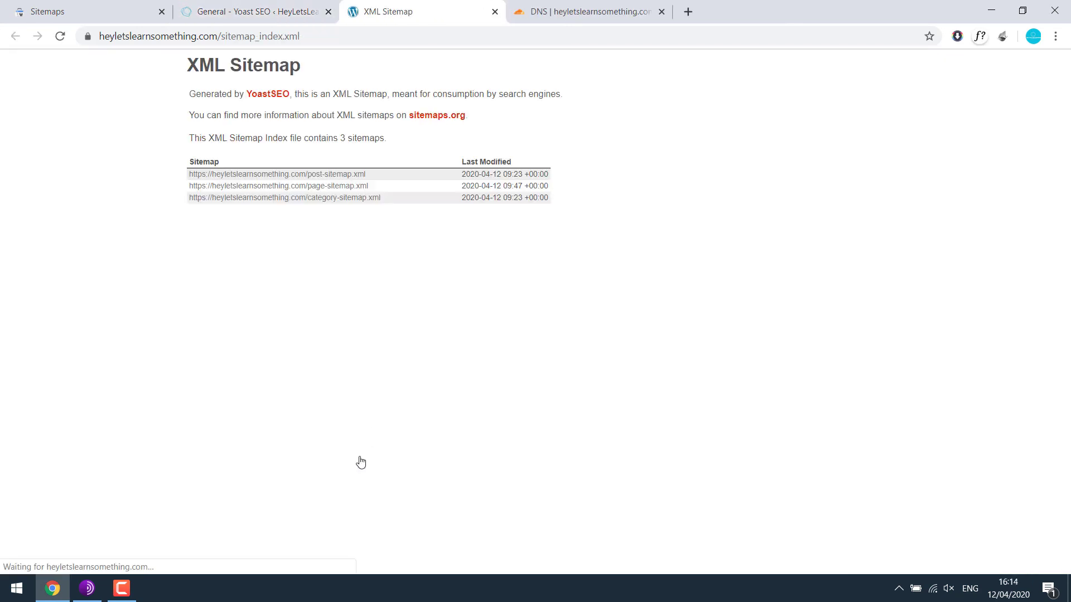
pyautogui.click(318, 36)
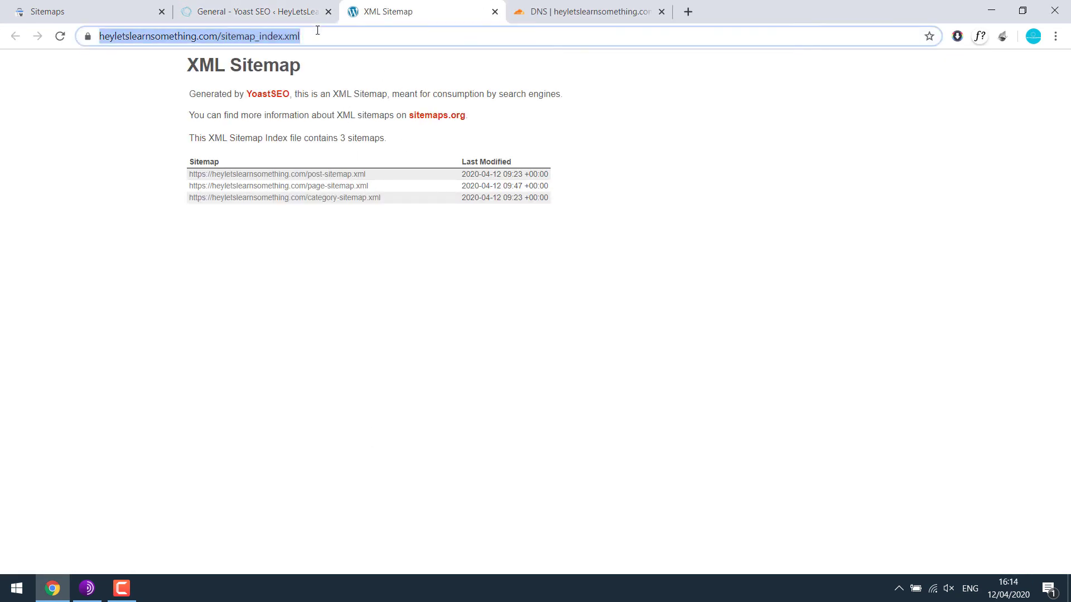
# Paste the sitemap_index.xml URL into Sitemaps, submit it, and view its successful details.
pyautogui.click(115, 9)
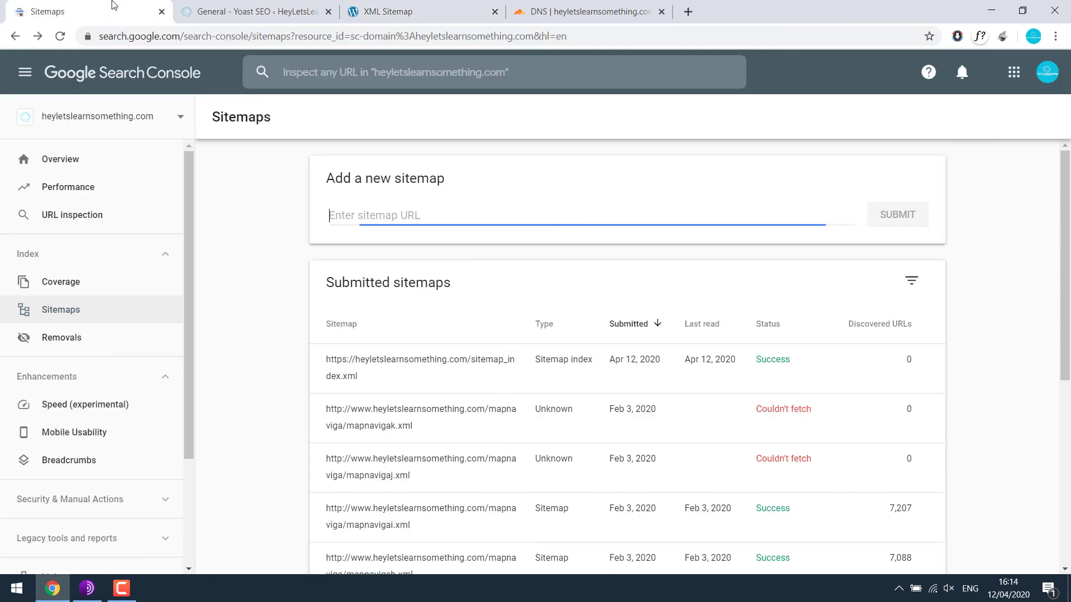
pyautogui.write('https://heyletslearnsomething.com/sitemap_index.xml')
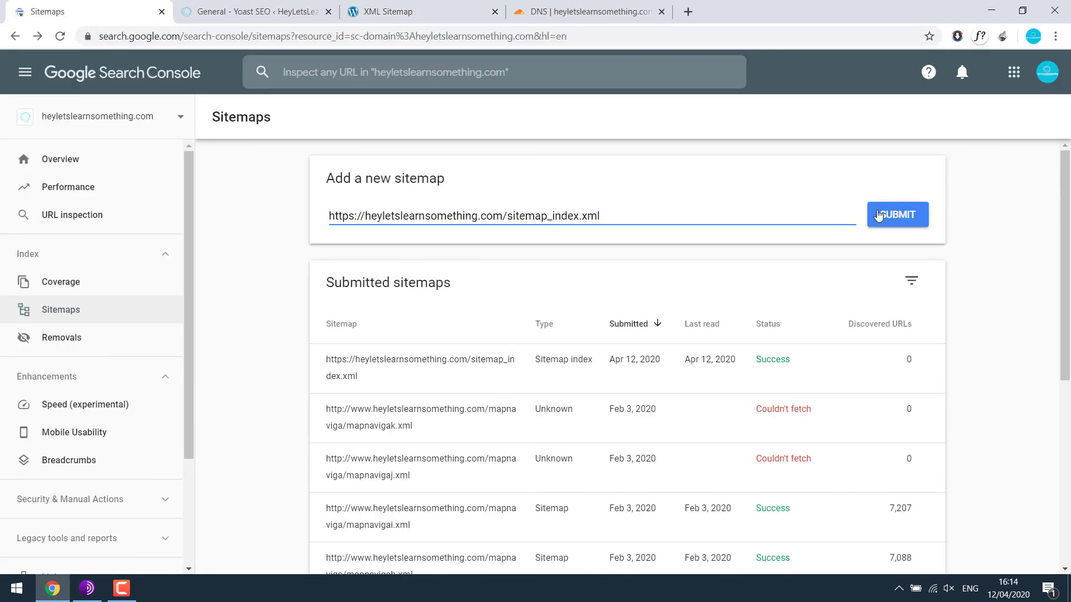
pyautogui.click(897, 223)
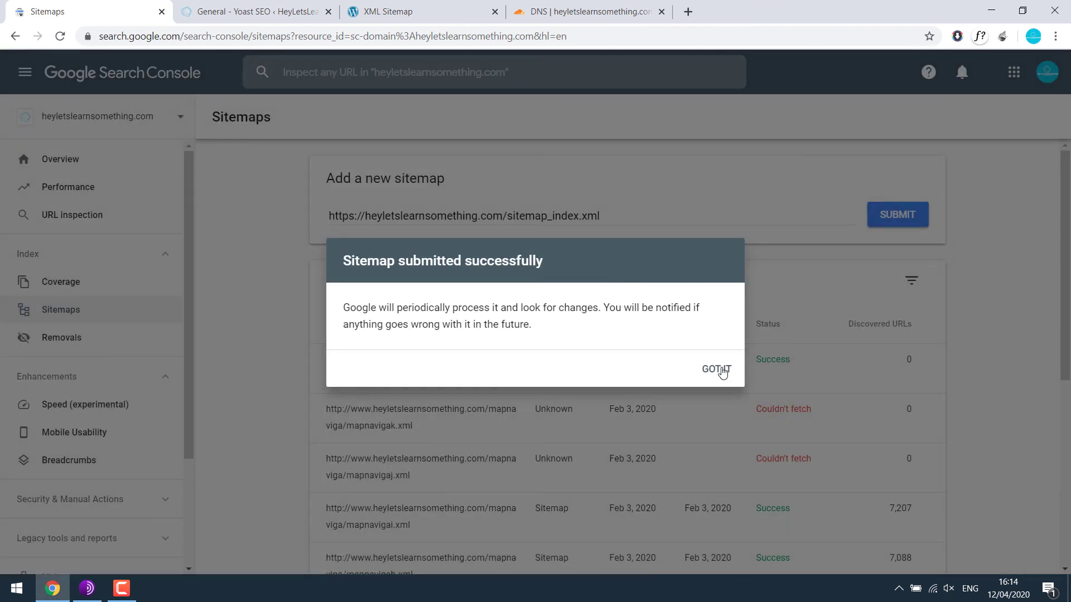
pyautogui.click(722, 371)
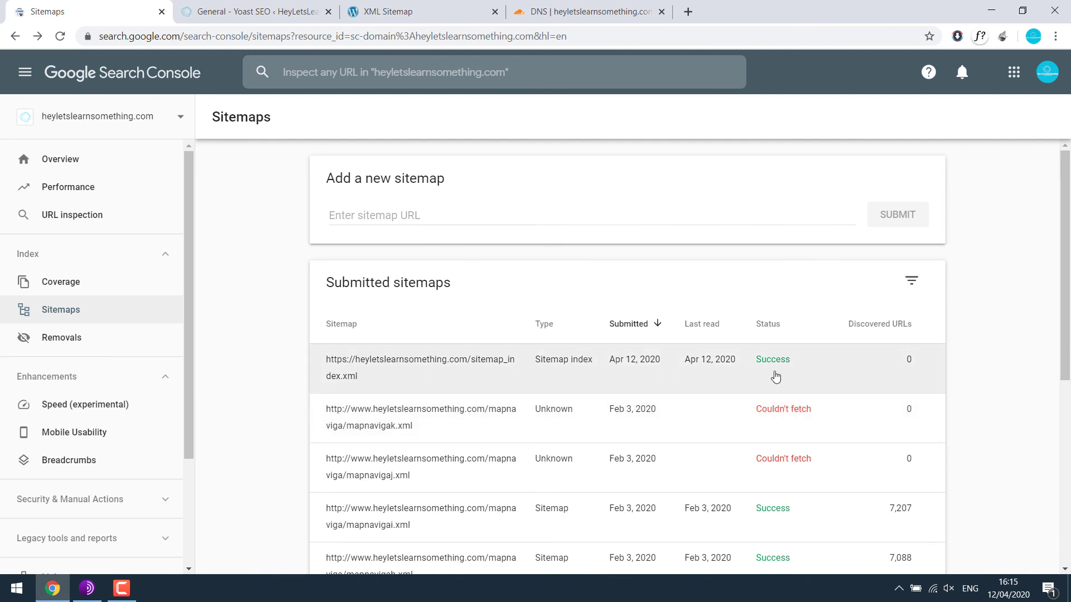
pyautogui.click(389, 390)
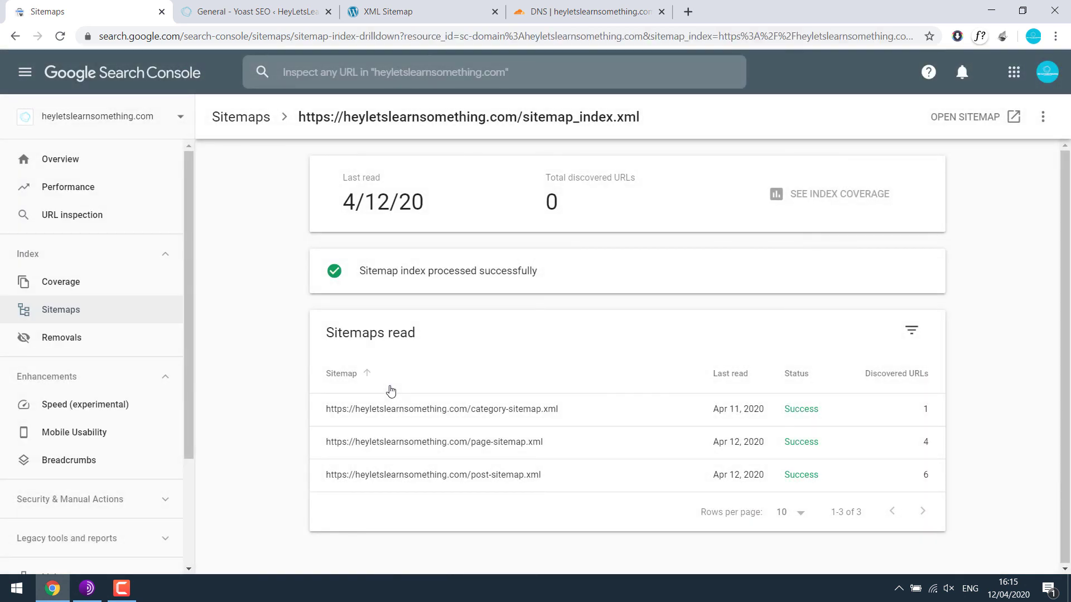